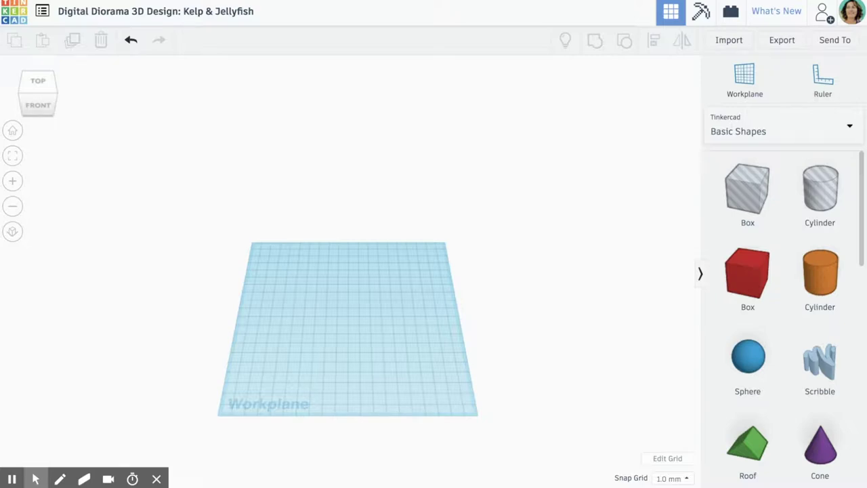
# Place a Scribble shape and draw one tall wavy kelp strand, finishing it as a 3D shape.
pyautogui.click(819, 359)
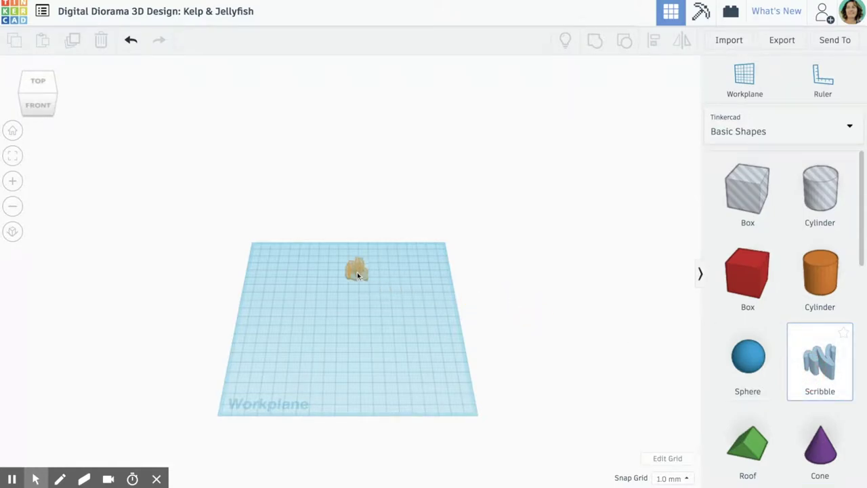
pyautogui.click(357, 272)
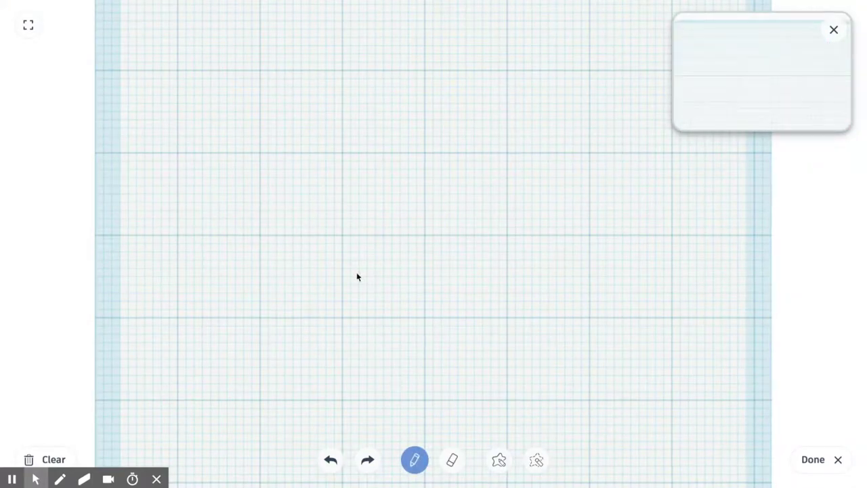
pyautogui.click(415, 462)
pyautogui.click(413, 82)
pyautogui.moveTo(414, 82)
pyautogui.mouseDown()
pyautogui.moveTo(394, 107)
pyautogui.moveTo(417, 148)
pyautogui.moveTo(395, 198)
pyautogui.moveTo(406, 264)
pyautogui.mouseUp()
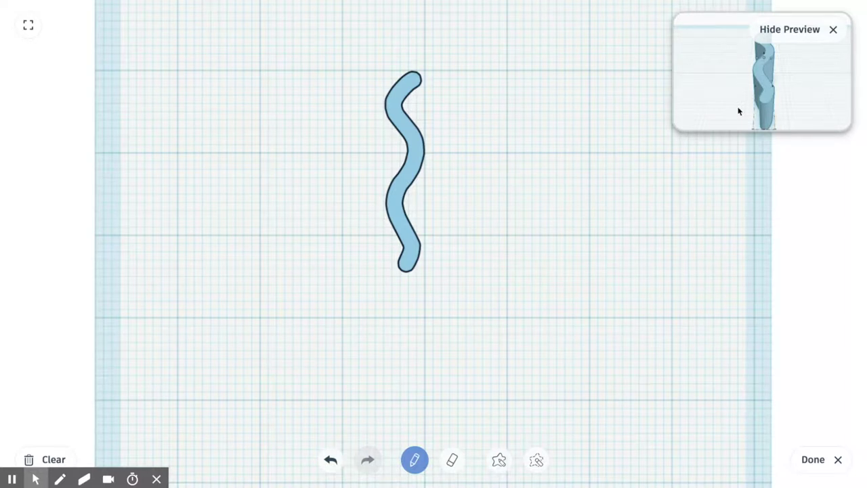
pyautogui.click(814, 461)
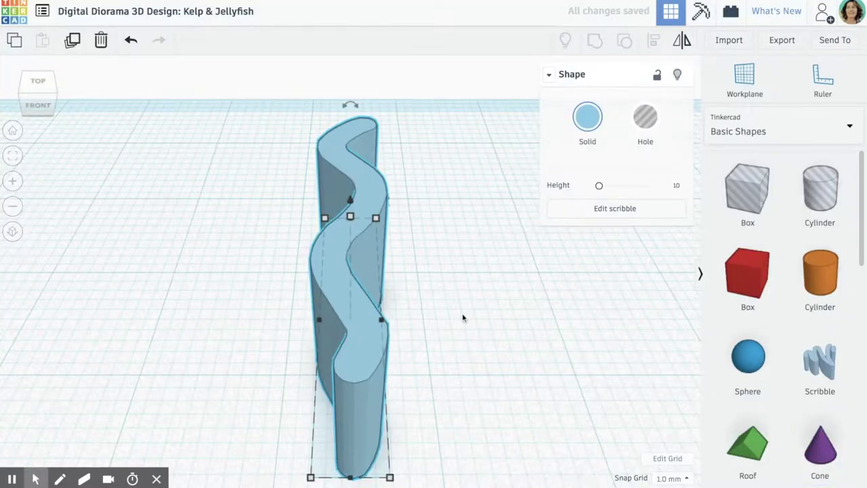
# Thin the wavy strand's height from 10.00 down to 3.00.
pyautogui.moveTo(449, 244)
pyautogui.mouseDown(button='right')
pyautogui.moveTo(391, 285)
pyautogui.moveTo(263, 291)
pyautogui.moveTo(282, 235)
pyautogui.mouseUp(button='right')
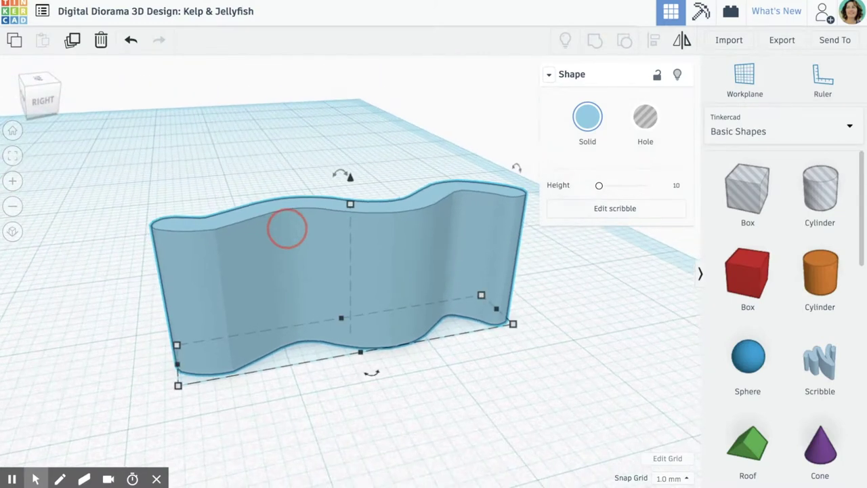
pyautogui.click(351, 206)
pyautogui.moveTo(351, 205); pyautogui.dragTo(348, 296)
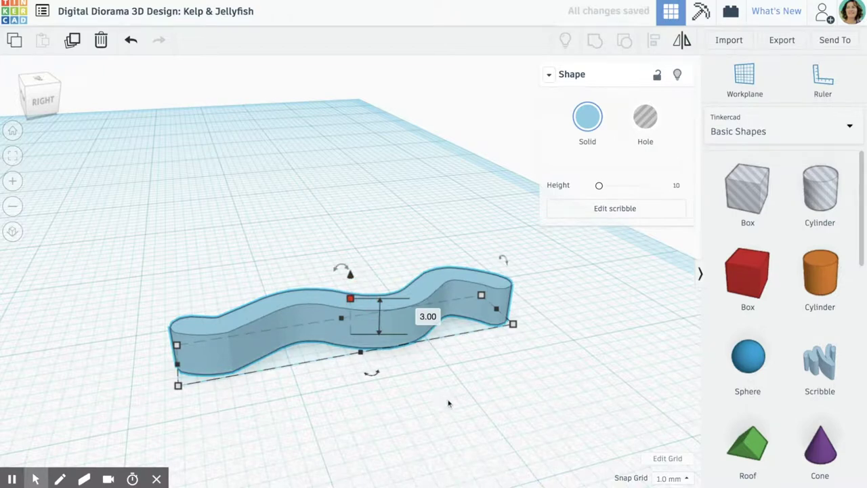
pyautogui.moveTo(449, 403); pyautogui.dragTo(421, 391, button='right')
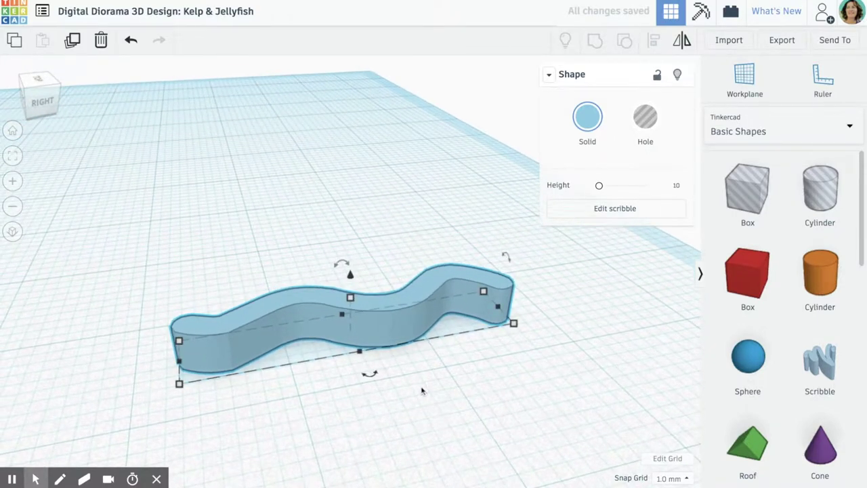
# Rotate the strand 90° so it stands upright as a vertical kelp blade.
pyautogui.moveTo(335, 264)
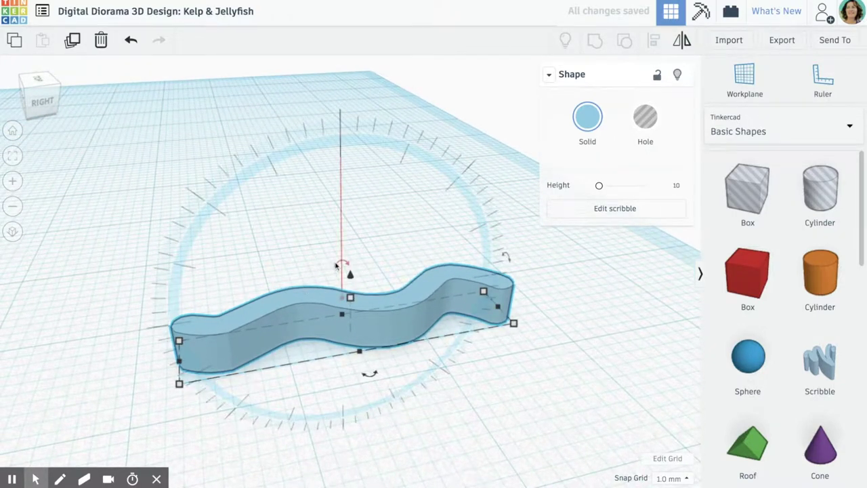
pyautogui.moveTo(334, 264)
pyautogui.mouseDown()
pyautogui.moveTo(291, 273)
pyautogui.moveTo(259, 304)
pyautogui.mouseUp()
pyautogui.moveTo(430, 423); pyautogui.dragTo(277, 375, button='right')
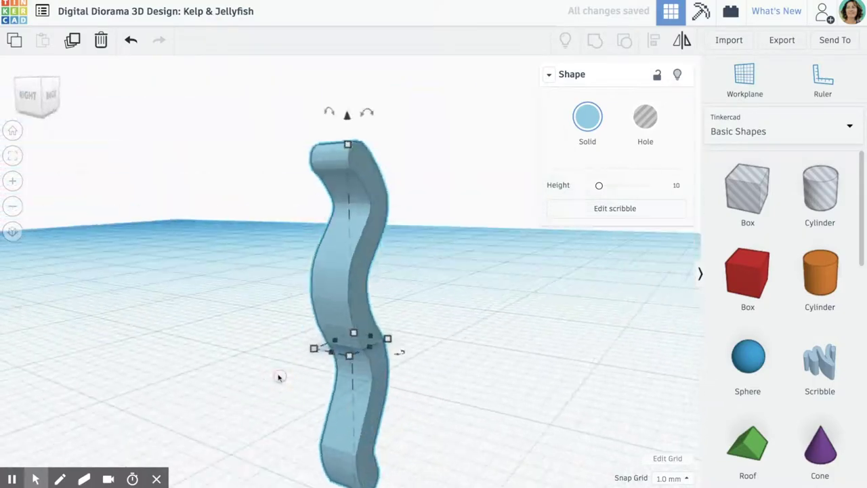
pyautogui.scroll(-5, 277, 375)
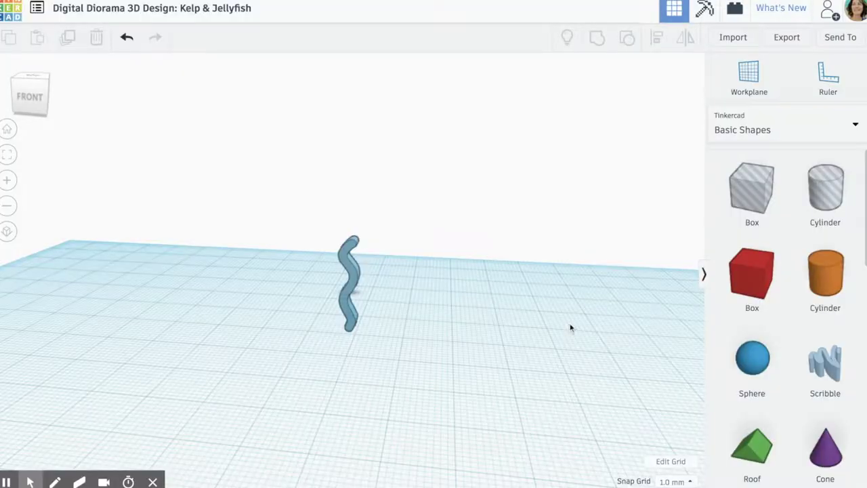
# Lift the upright kelp strand until its base sits at 0.00 on the workplane.
pyautogui.moveTo(566, 312)
pyautogui.mouseDown(button='right')
pyautogui.moveTo(300, 416)
pyautogui.moveTo(161, 348)
pyautogui.moveTo(145, 256)
pyautogui.moveTo(126, 300)
pyautogui.moveTo(476, 373)
pyautogui.moveTo(338, 378)
pyautogui.moveTo(519, 329)
pyautogui.moveTo(562, 304)
pyautogui.moveTo(569, 319)
pyautogui.moveTo(575, 310)
pyautogui.mouseUp(button='right')
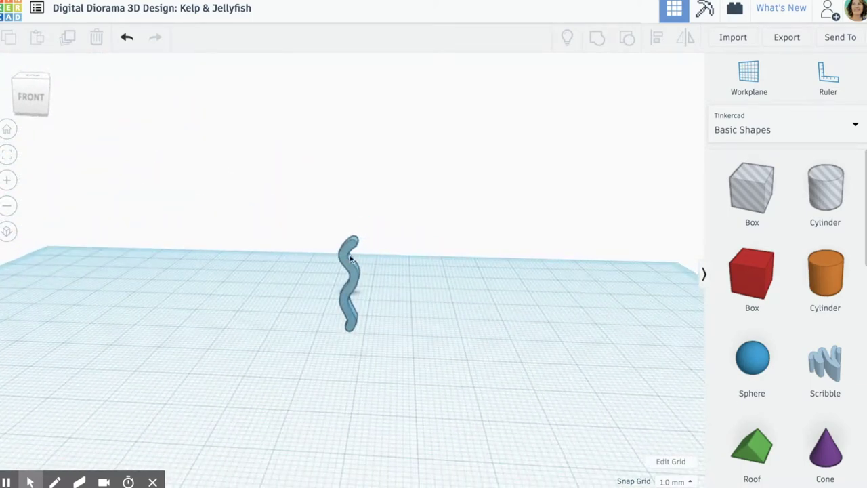
pyautogui.click(351, 258)
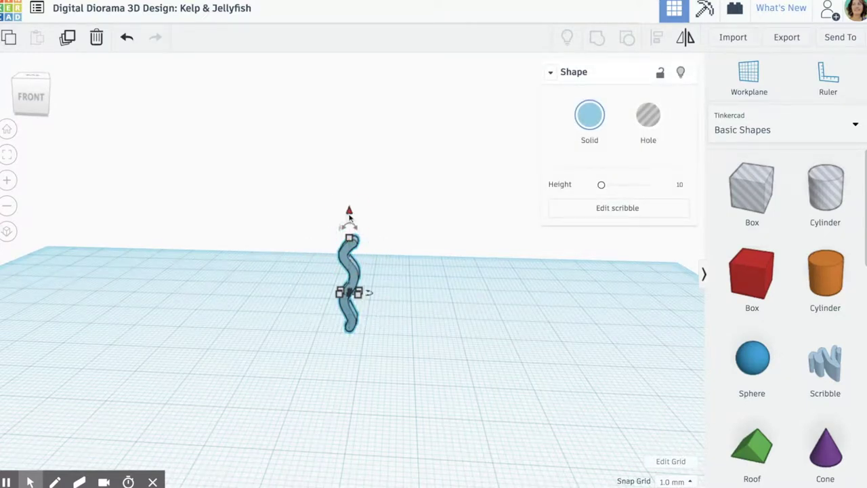
pyautogui.moveTo(349, 217); pyautogui.dragTo(364, 184)
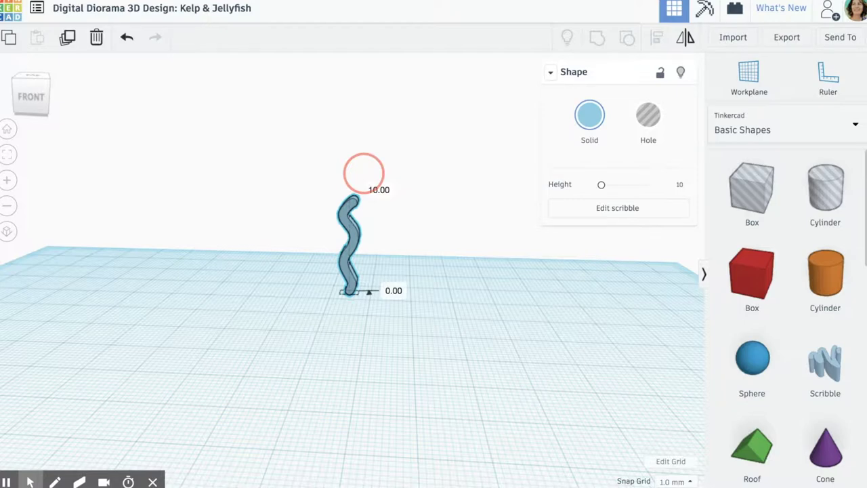
pyautogui.moveTo(363, 177); pyautogui.dragTo(363, 177)
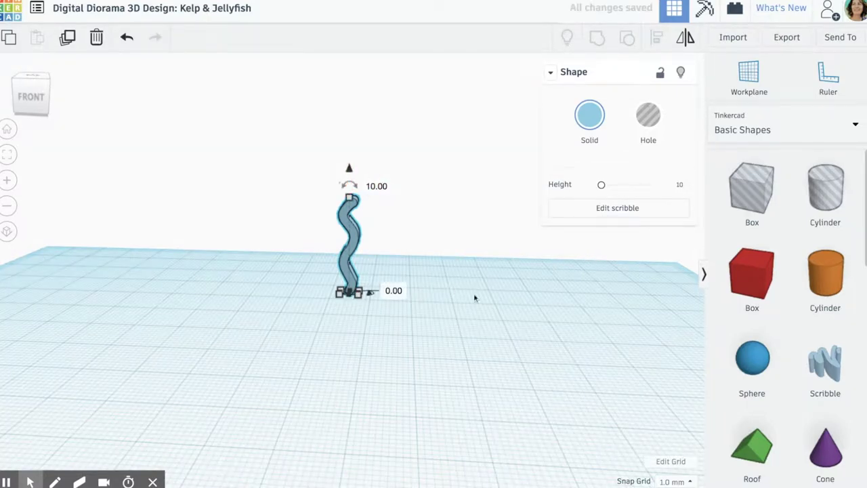
# Narrow the kelp's footprint from 3.85 × 0.58 to about 2.85 × 1.00.
pyautogui.moveTo(475, 298); pyautogui.dragTo(306, 337, button='right')
pyautogui.moveTo(357, 293)
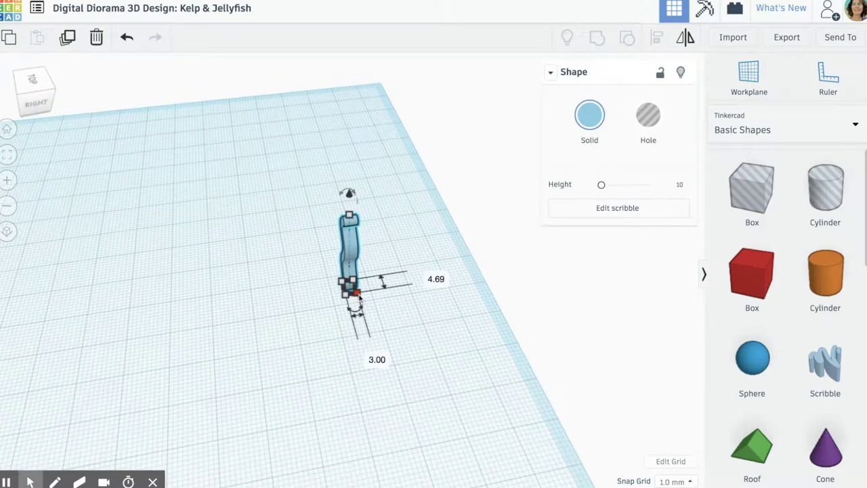
pyautogui.moveTo(360, 296); pyautogui.dragTo(350, 296)
pyautogui.moveTo(273, 354); pyautogui.dragTo(425, 323, button='right')
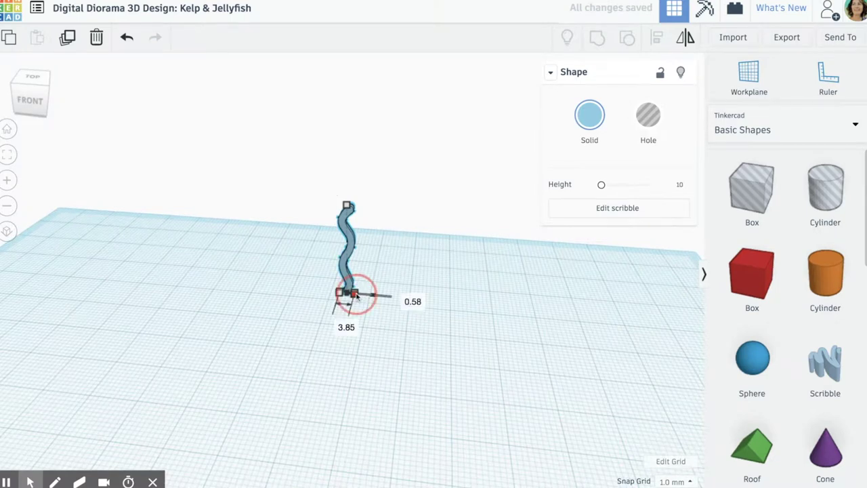
pyautogui.moveTo(355, 296); pyautogui.dragTo(345, 294)
pyautogui.moveTo(474, 347)
pyautogui.mouseDown(button='right')
pyautogui.moveTo(453, 375)
pyautogui.moveTo(329, 449)
pyautogui.moveTo(219, 368)
pyautogui.moveTo(408, 426)
pyautogui.moveTo(546, 364)
pyautogui.mouseUp(button='right')
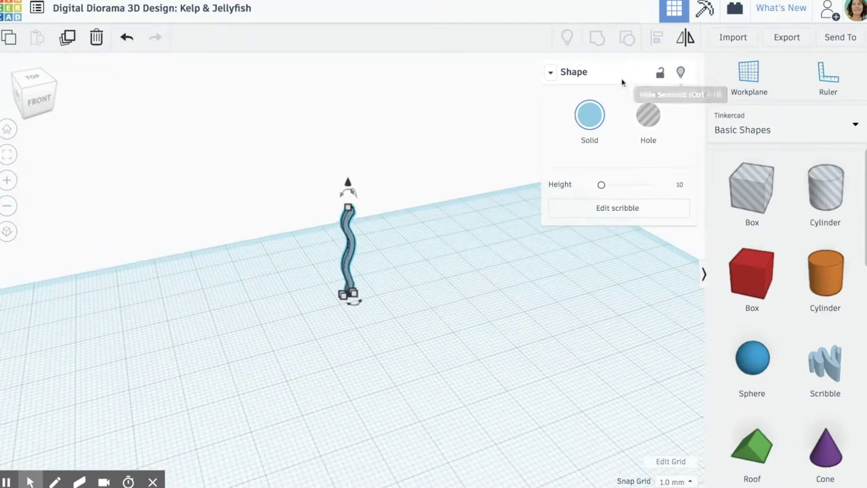
# Colour the kelp strand green.
pyautogui.click(590, 116)
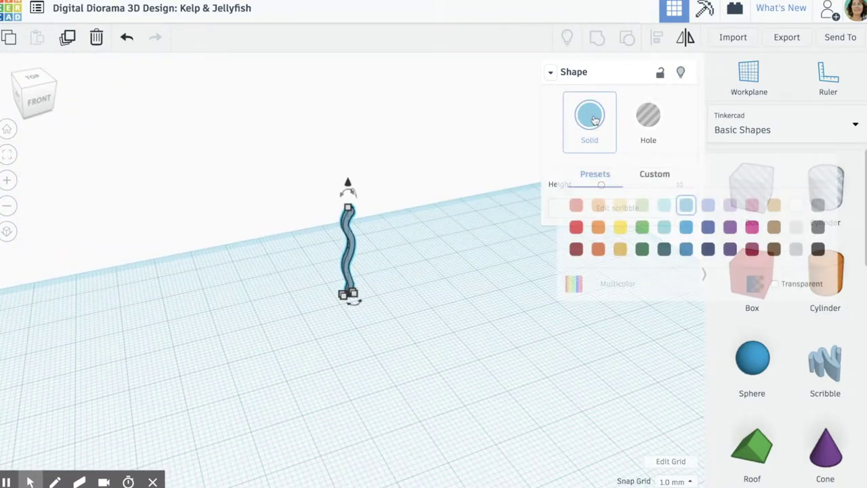
pyautogui.click(642, 226)
pyautogui.moveTo(488, 359)
pyautogui.mouseDown(button='right')
pyautogui.moveTo(422, 399)
pyautogui.moveTo(399, 333)
pyautogui.moveTo(424, 292)
pyautogui.moveTo(403, 360)
pyautogui.moveTo(418, 354)
pyautogui.moveTo(415, 343)
pyautogui.mouseUp(button='right')
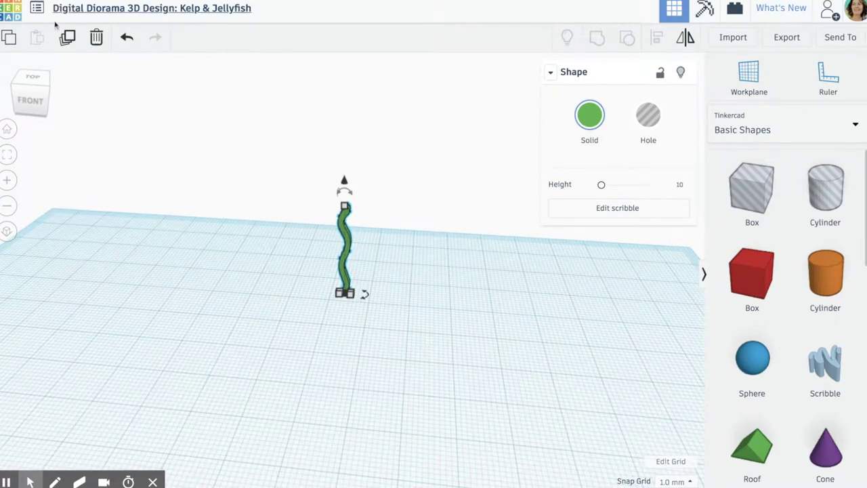
# Duplicate the green strand into a row of five evenly spaced kelp strands.
pyautogui.click(68, 38)
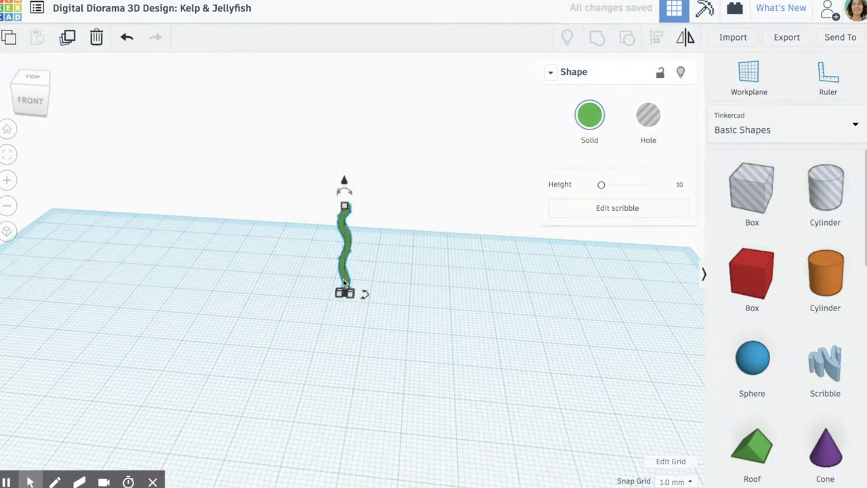
pyautogui.moveTo(344, 283); pyautogui.dragTo(367, 271)
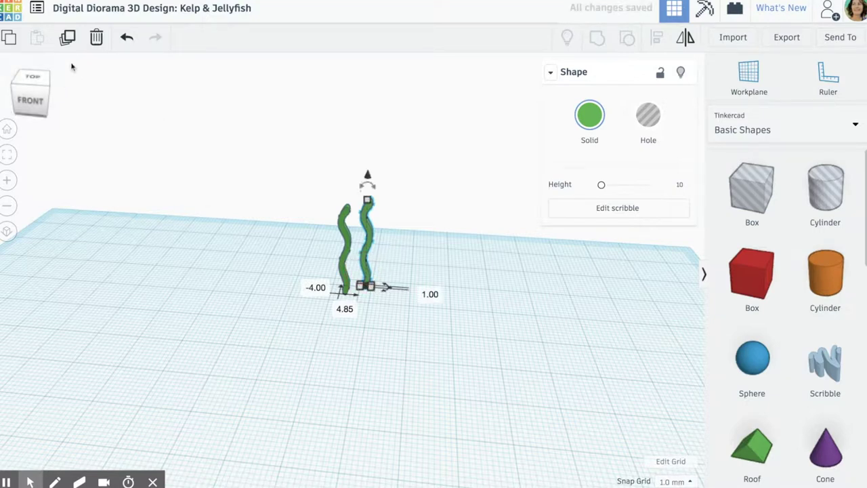
pyautogui.click(67, 38)
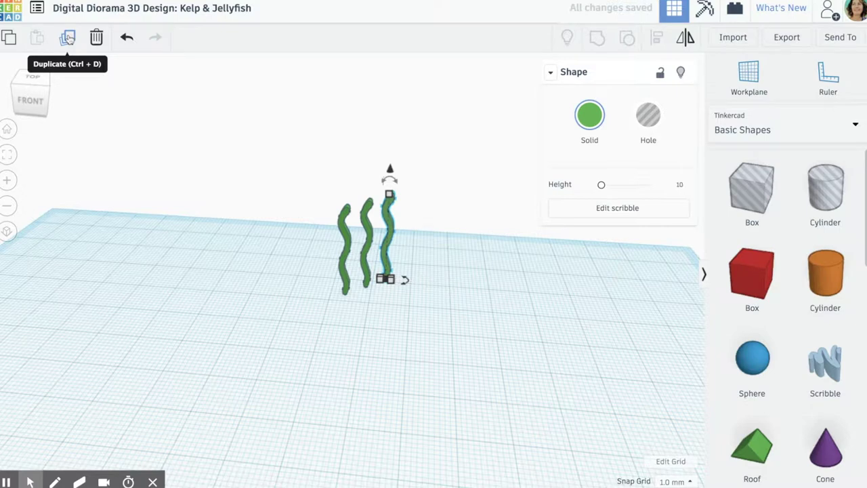
pyautogui.click(67, 38)
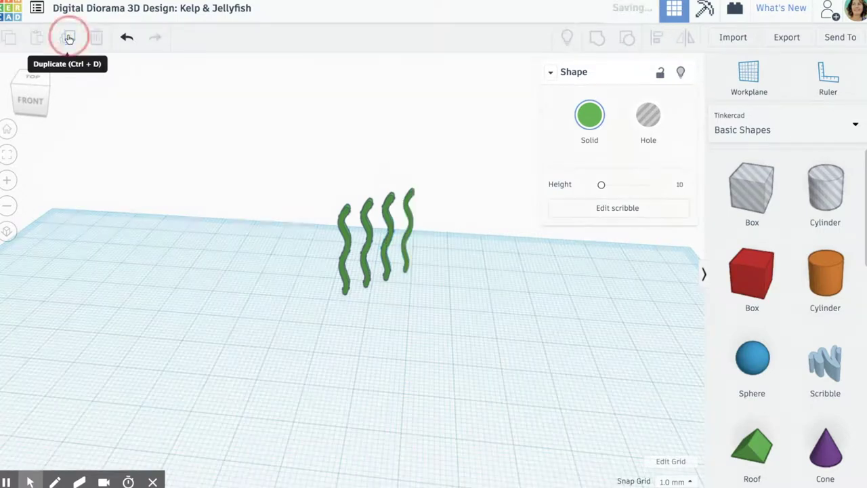
pyautogui.click(67, 38)
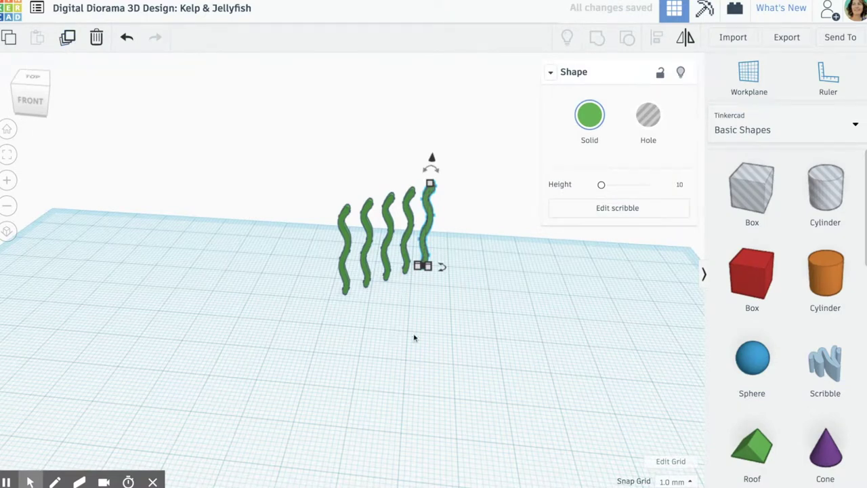
pyautogui.click(344, 219)
# Shorten the leftmost kelp from 24.26 to 14.00 and tilt it to -40°.
pyautogui.moveTo(345, 208); pyautogui.dragTo(344, 245)
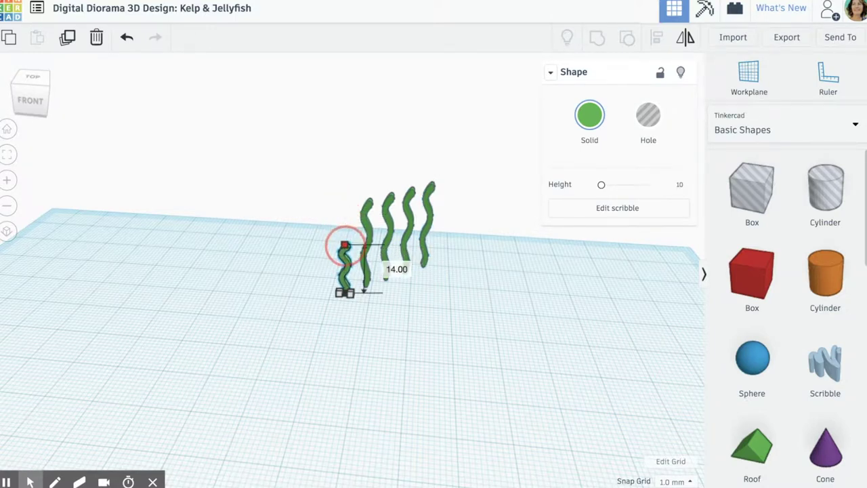
pyautogui.click(364, 298)
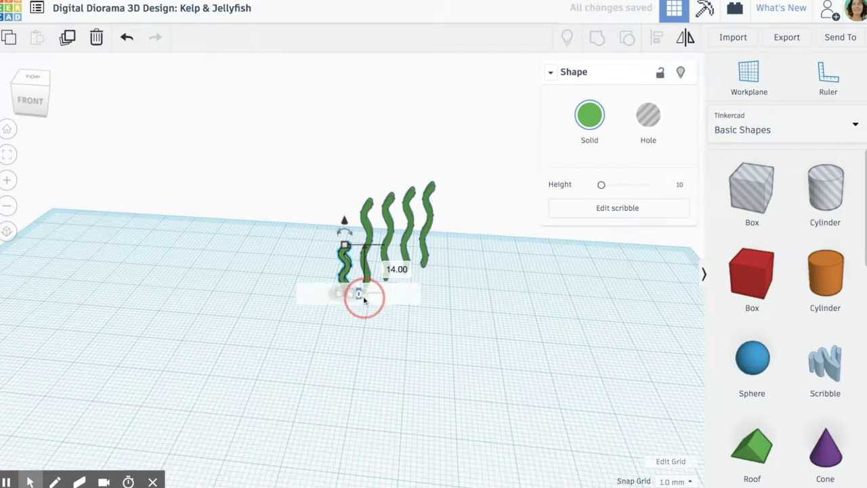
pyautogui.press('Return')
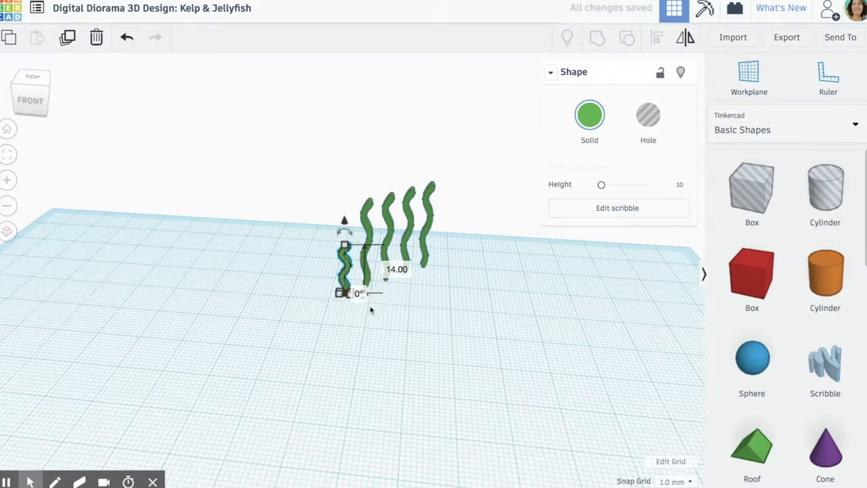
pyautogui.click(371, 311)
pyautogui.moveTo(367, 317); pyautogui.dragTo(359, 306, button='right')
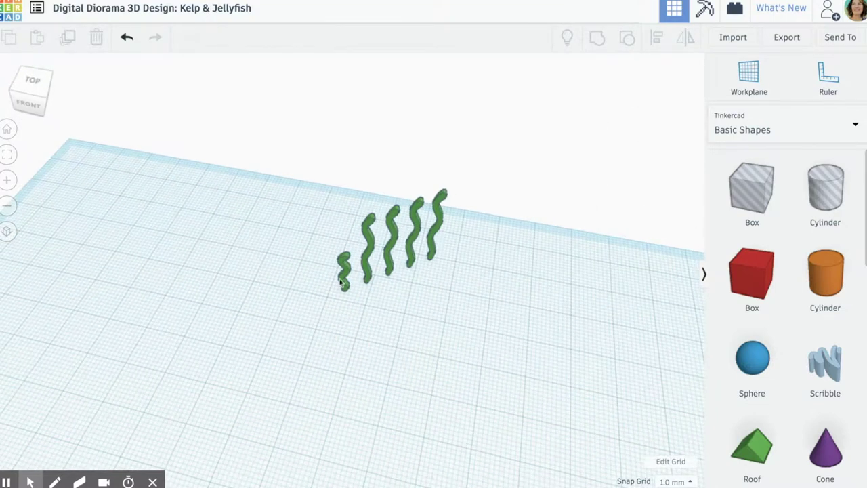
pyautogui.click(342, 281)
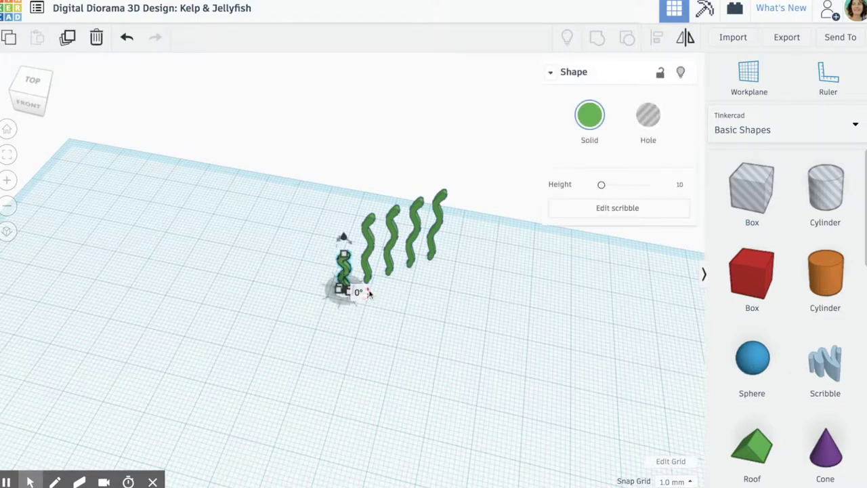
pyautogui.moveTo(369, 292); pyautogui.dragTo(365, 307)
# Set the next three kelp strands' heights to 28, 21 and 23.
pyautogui.click(369, 242)
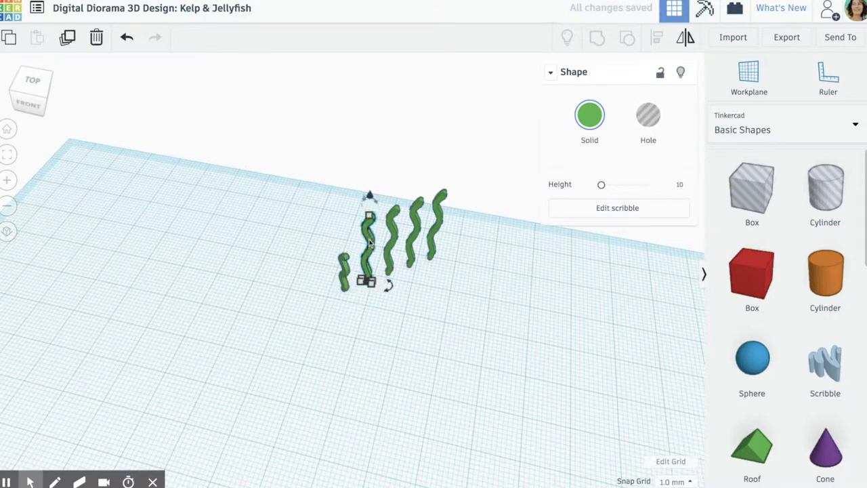
pyautogui.moveTo(404, 365); pyautogui.dragTo(405, 298, button='right')
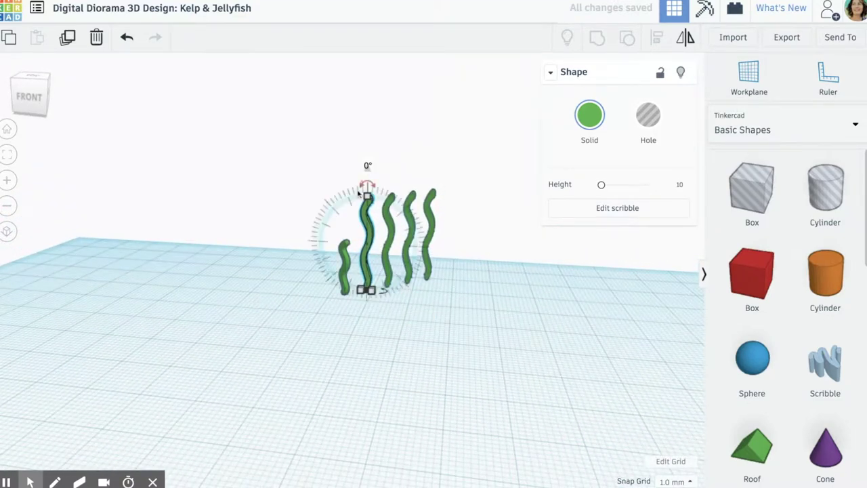
pyautogui.moveTo(366, 198); pyautogui.dragTo(368, 182)
pyautogui.click(391, 226)
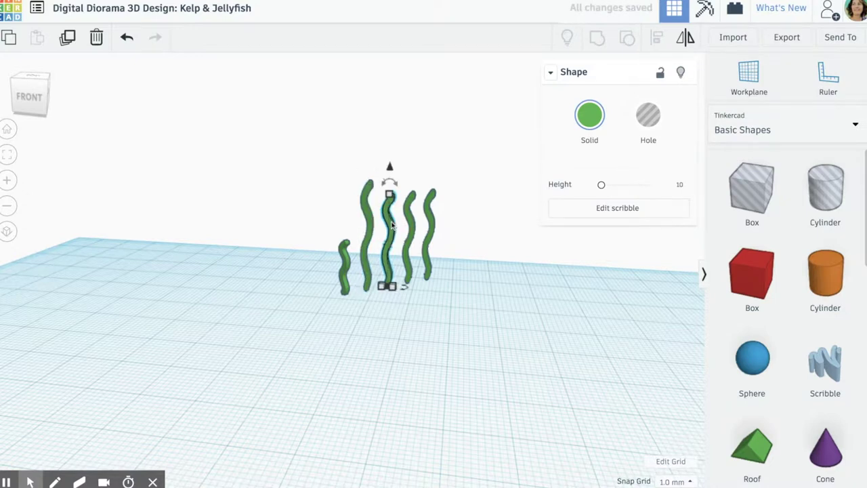
pyautogui.moveTo(390, 193); pyautogui.dragTo(390, 198)
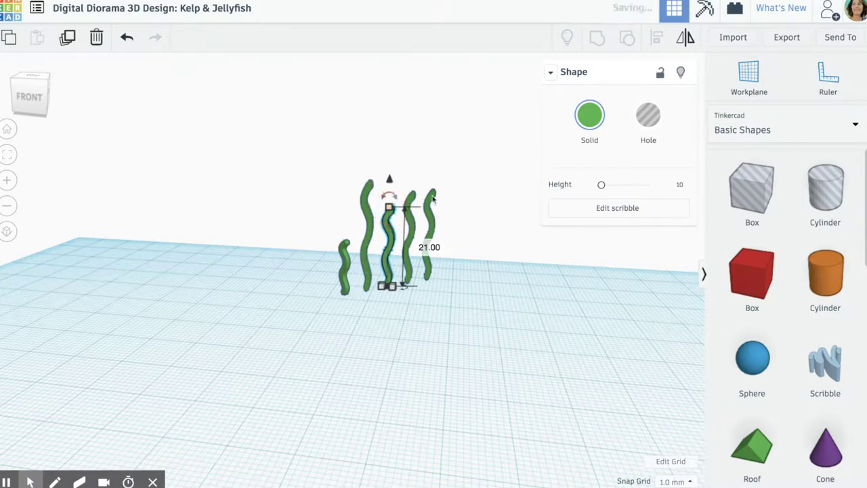
pyautogui.click(412, 198)
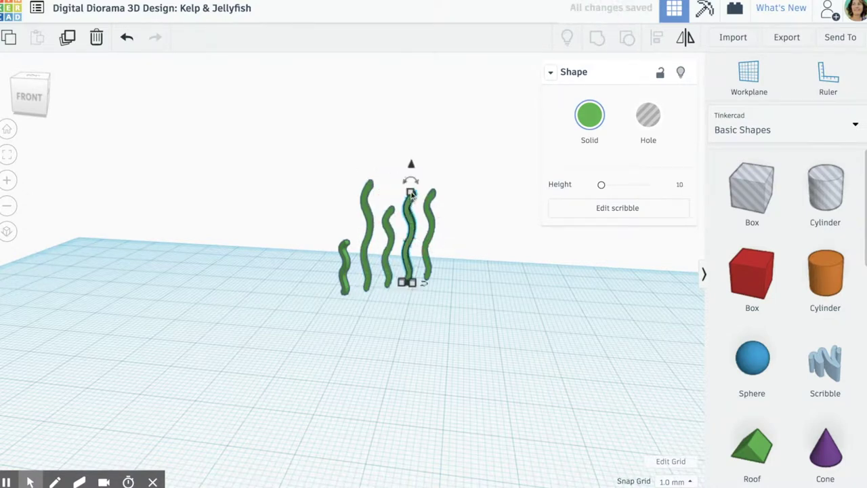
pyautogui.moveTo(411, 194); pyautogui.dragTo(410, 198)
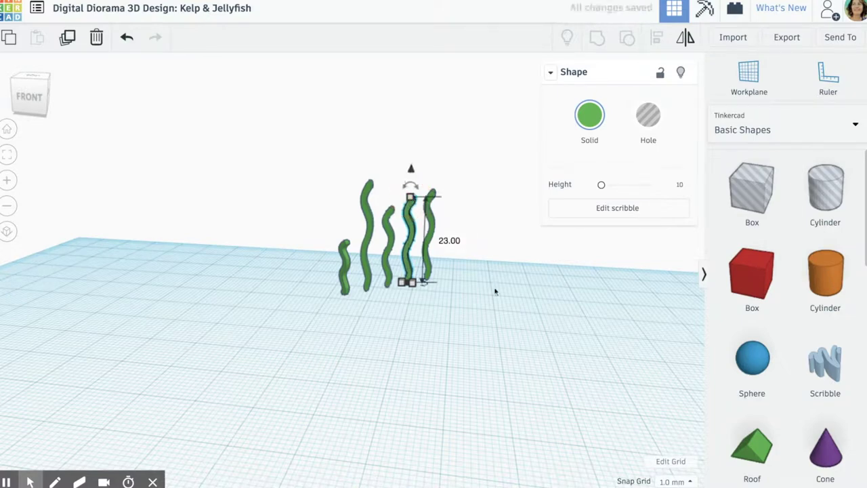
# Rotate the rightmost kelp strand to face a different direction.
pyautogui.moveTo(478, 310); pyautogui.dragTo(419, 345, button='right')
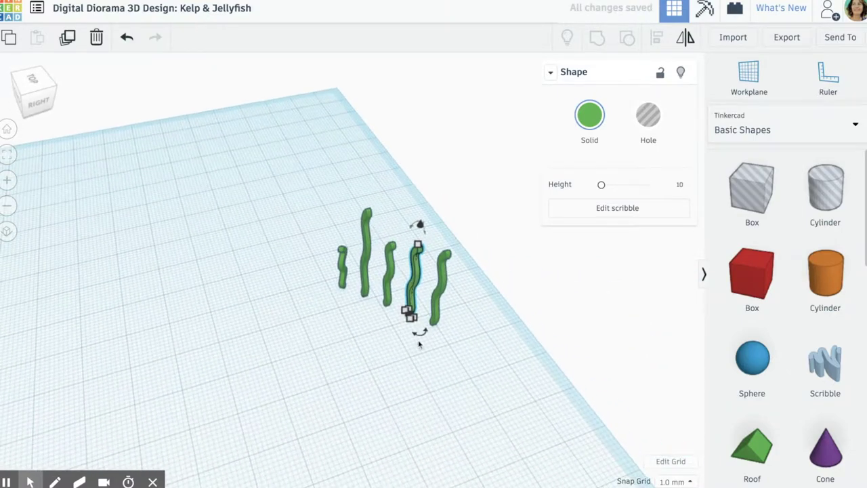
pyautogui.click(439, 319)
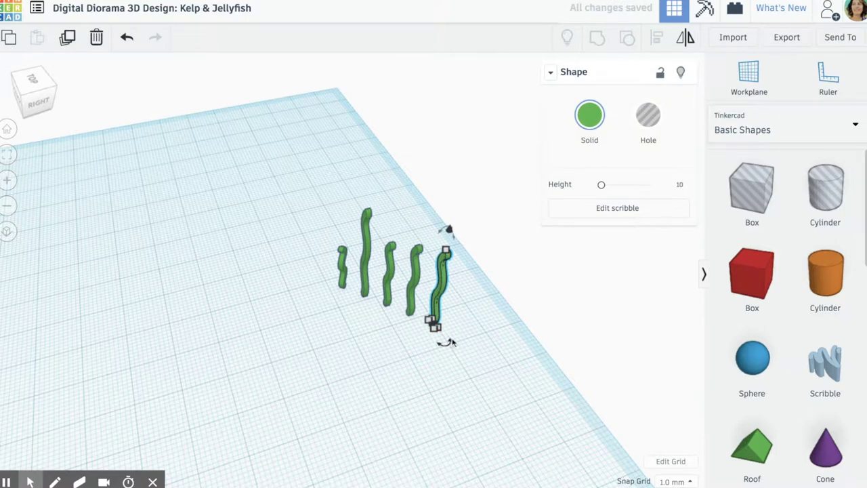
pyautogui.moveTo(451, 343); pyautogui.dragTo(402, 291)
# Duplicate the rightmost kelp strand and place the copy to its right.
pyautogui.click(346, 394)
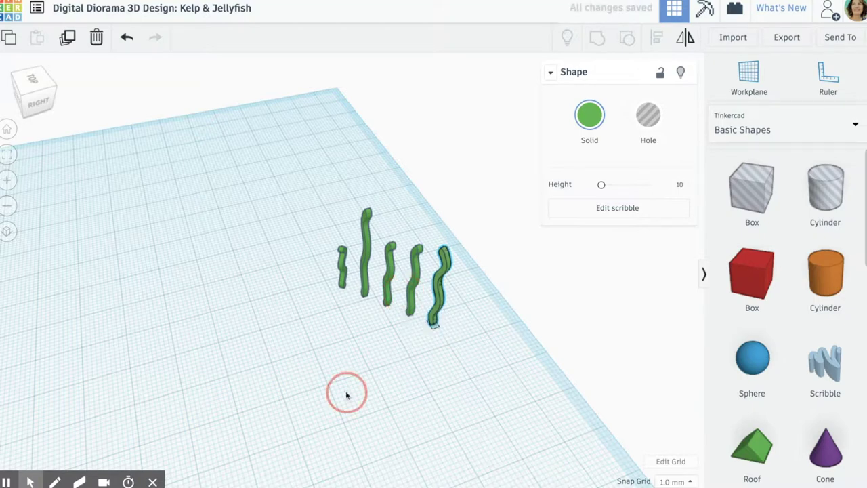
pyautogui.moveTo(347, 394); pyautogui.dragTo(451, 366, button='right')
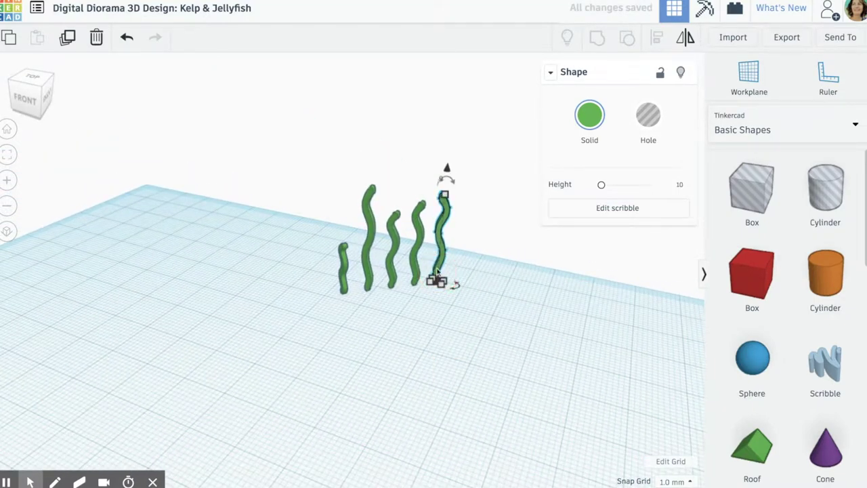
pyautogui.click(68, 39)
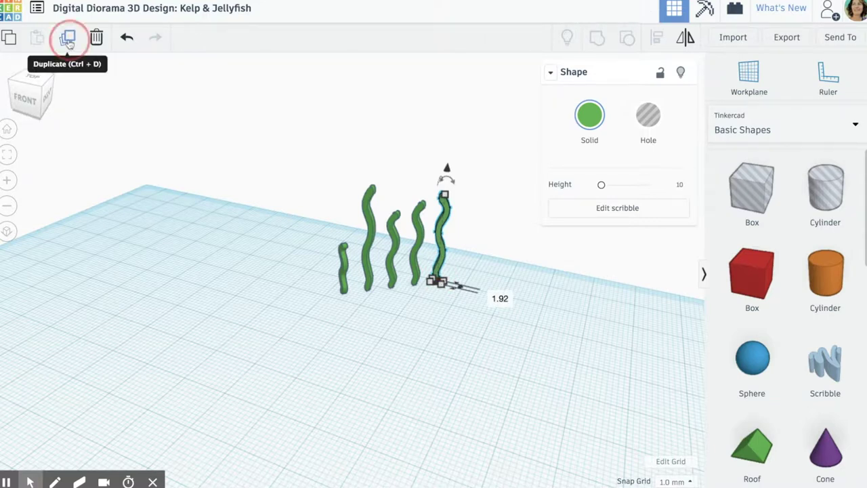
pyautogui.click(68, 39)
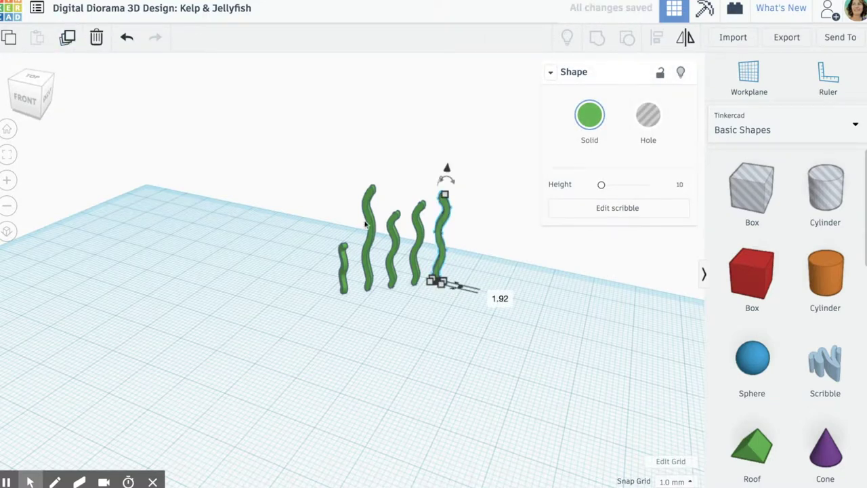
pyautogui.moveTo(441, 280); pyautogui.dragTo(455, 263)
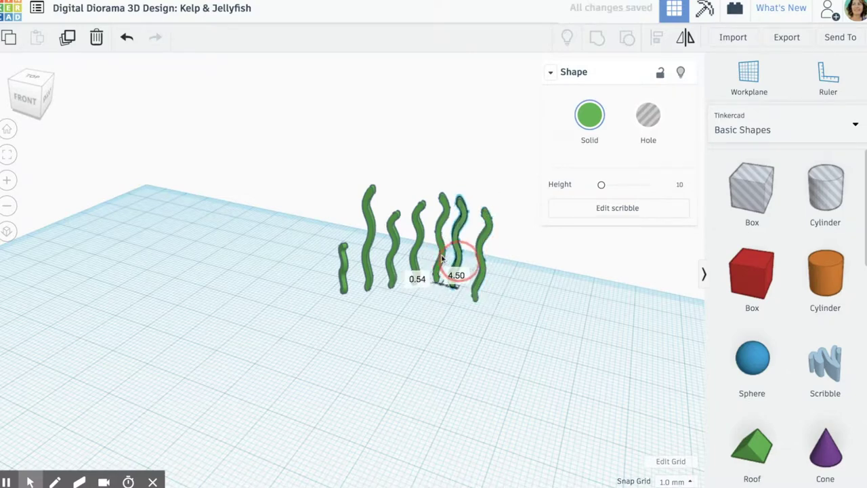
pyautogui.moveTo(441, 258); pyautogui.dragTo(446, 260)
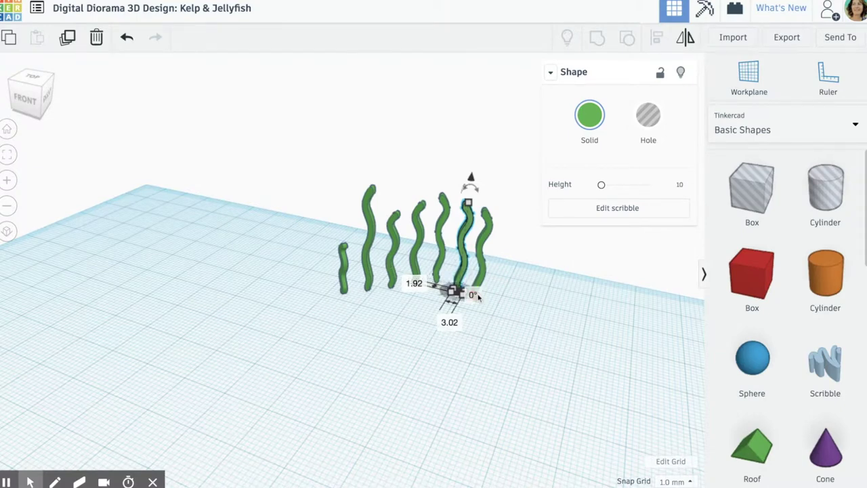
# Duplicate the short left kelp strand and place the copy further left.
pyautogui.moveTo(489, 338); pyautogui.dragTo(593, 330, button='right')
pyautogui.click(346, 280)
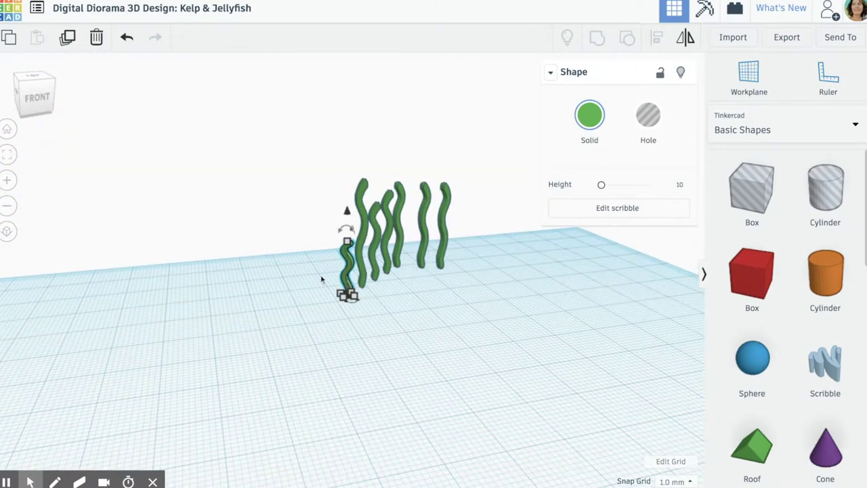
pyautogui.click(68, 38)
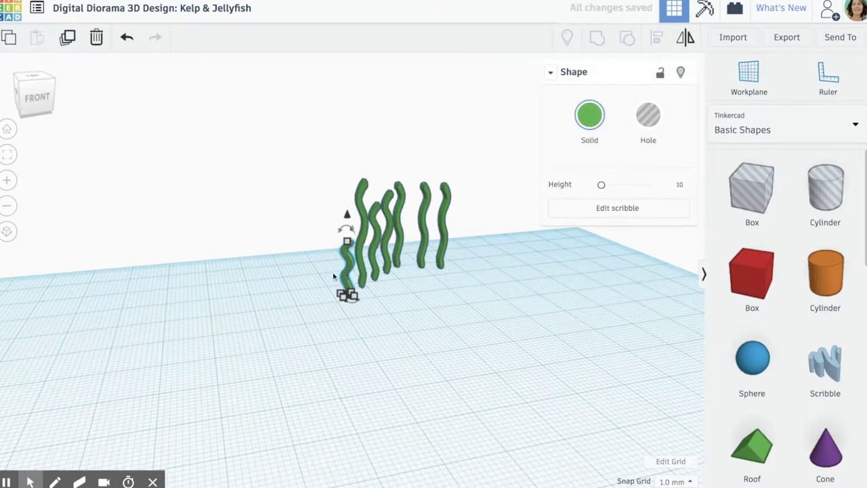
pyautogui.moveTo(345, 279); pyautogui.dragTo(290, 267)
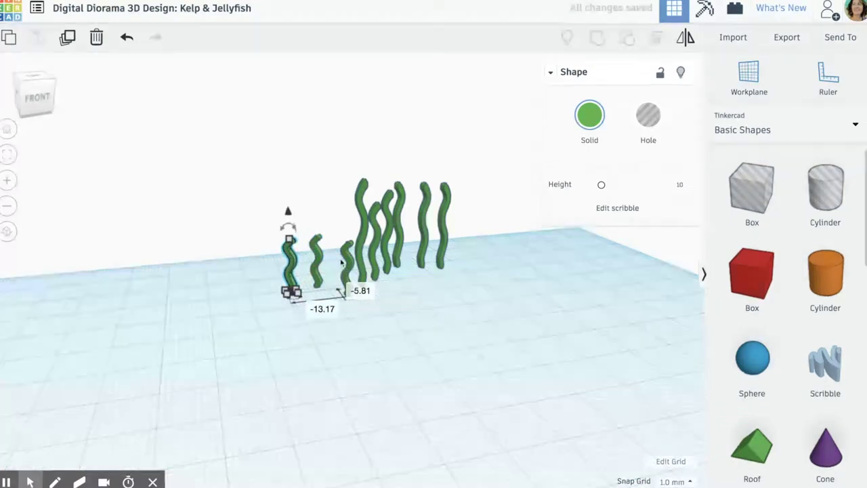
pyautogui.moveTo(508, 287)
pyautogui.mouseDown(button='right')
pyautogui.moveTo(443, 357)
pyautogui.moveTo(498, 298)
pyautogui.mouseUp(button='right')
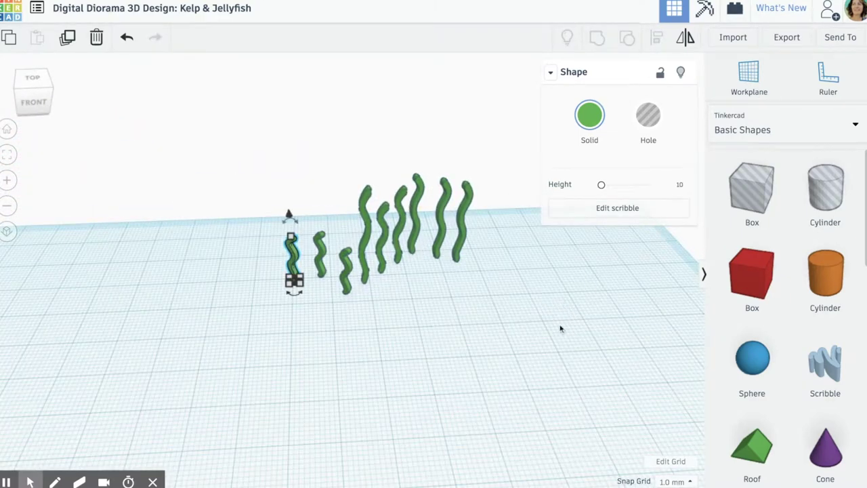
# Place a half sphere left of the kelp, sized 10 × 10 mm and 5 mm tall.
pyautogui.scroll(-1, 789, 268)
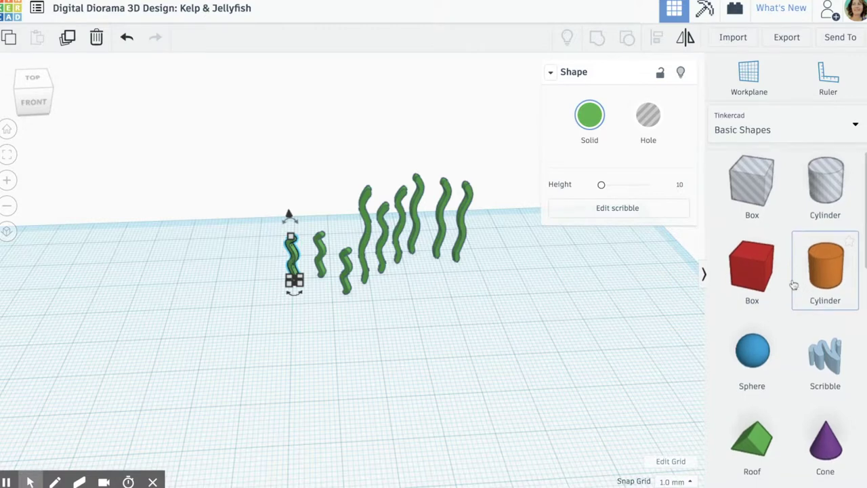
pyautogui.scroll(-5, 794, 285)
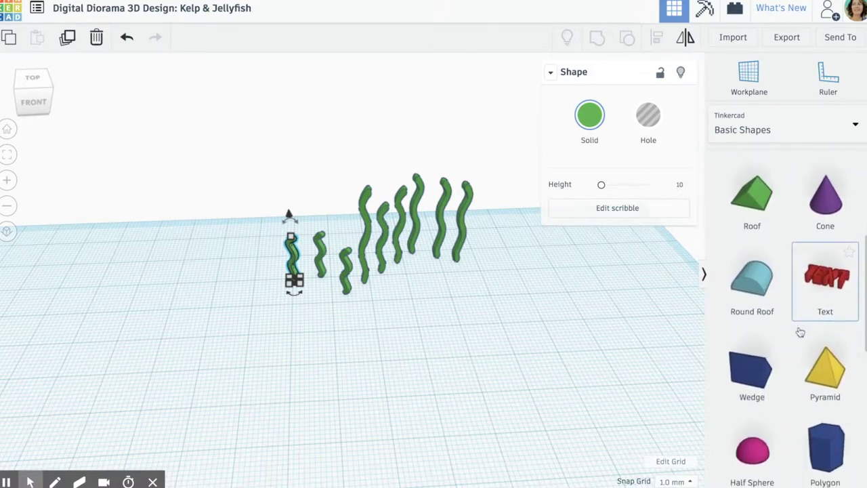
pyautogui.moveTo(762, 450); pyautogui.dragTo(217, 329)
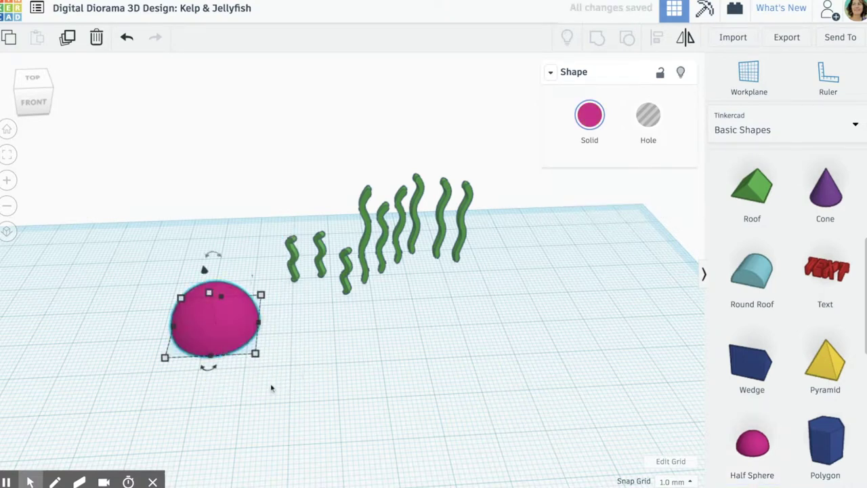
pyautogui.click(256, 355)
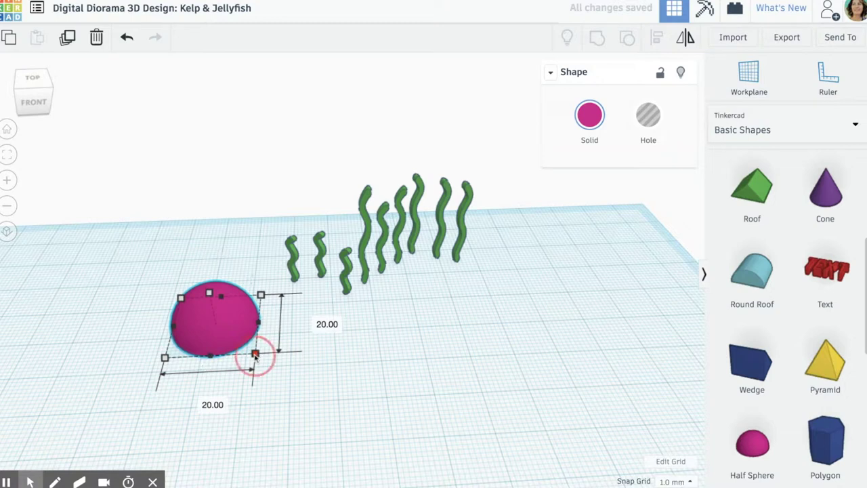
pyautogui.moveTo(255, 355); pyautogui.dragTo(218, 333)
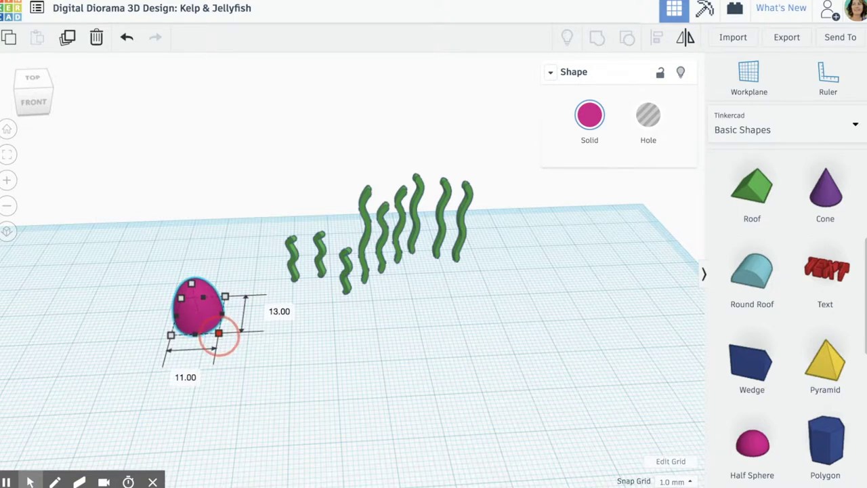
pyautogui.moveTo(218, 333); pyautogui.dragTo(218, 334)
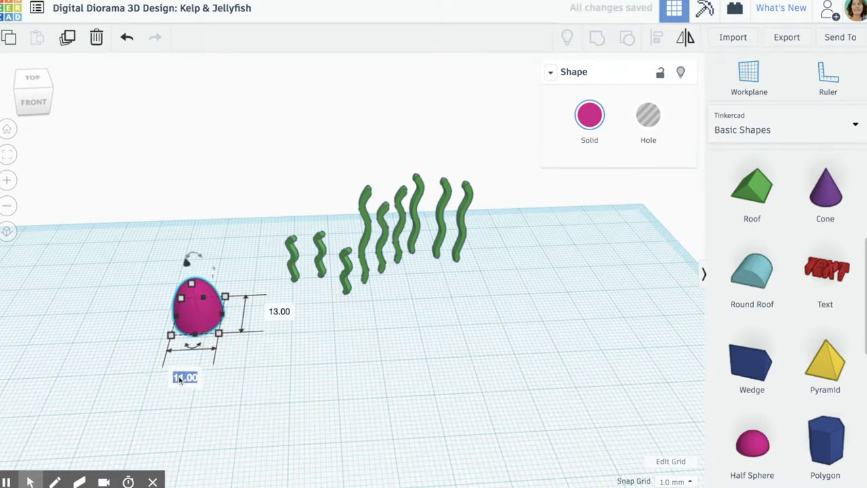
pyautogui.write('10')
pyautogui.press('Return')
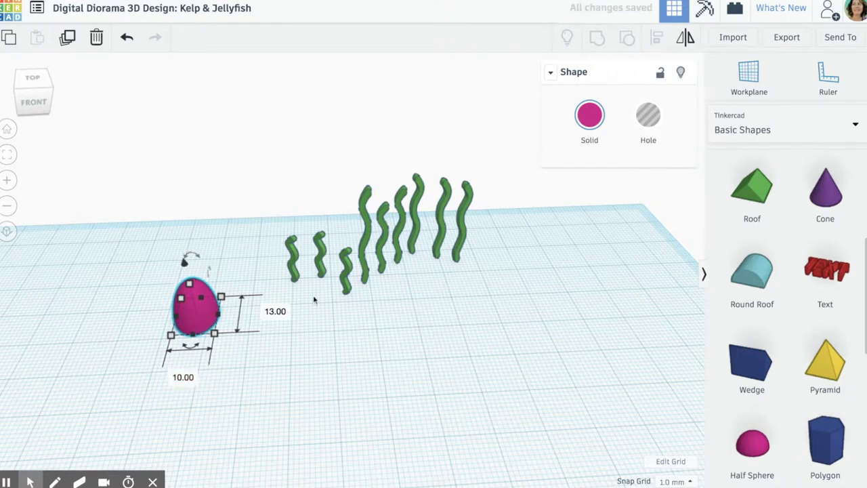
pyautogui.write('10')
pyautogui.press('Return')
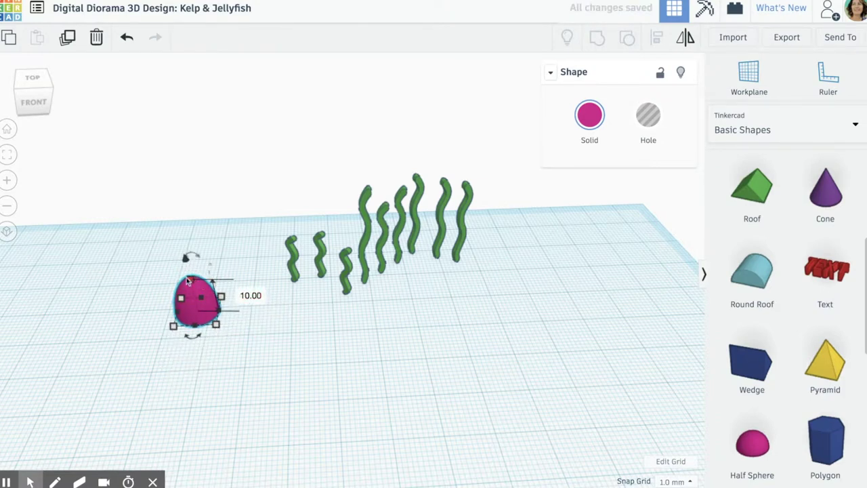
pyautogui.moveTo(193, 284); pyautogui.dragTo(191, 289)
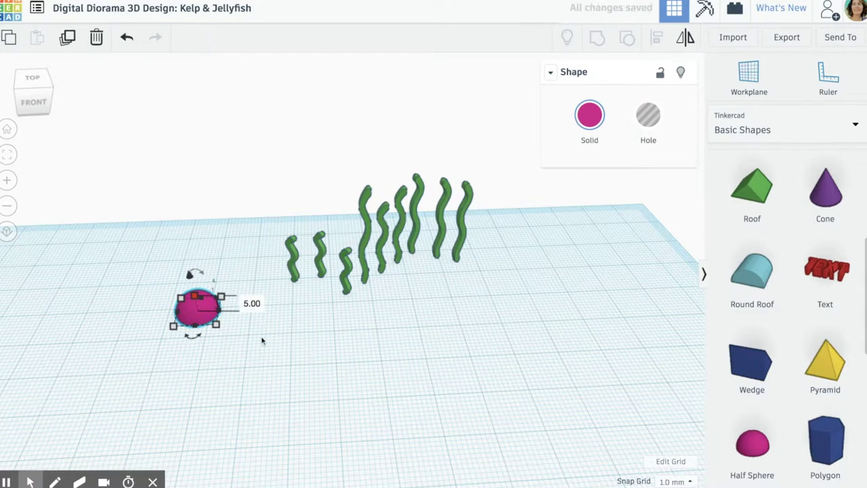
# Raise the pink dome 12 mm above the workplane.
pyautogui.moveTo(244, 355)
pyautogui.mouseDown(button='right')
pyautogui.moveTo(263, 286)
pyautogui.moveTo(244, 355)
pyautogui.mouseUp(button='right')
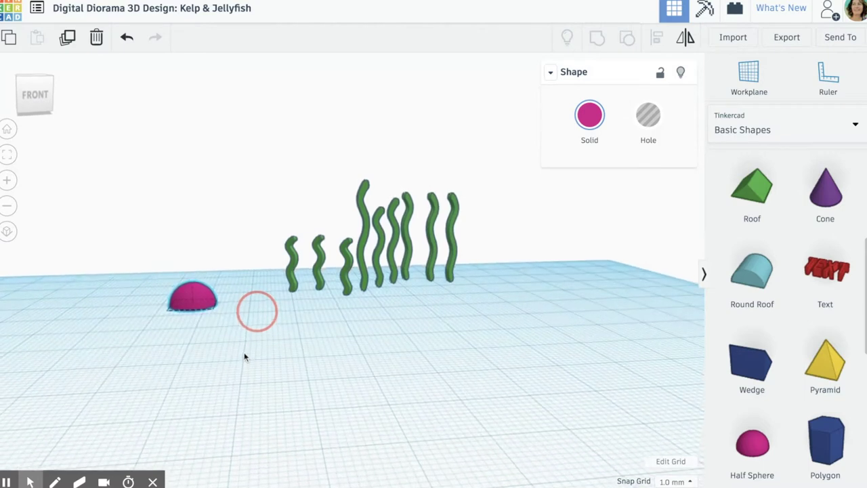
pyautogui.click(192, 292)
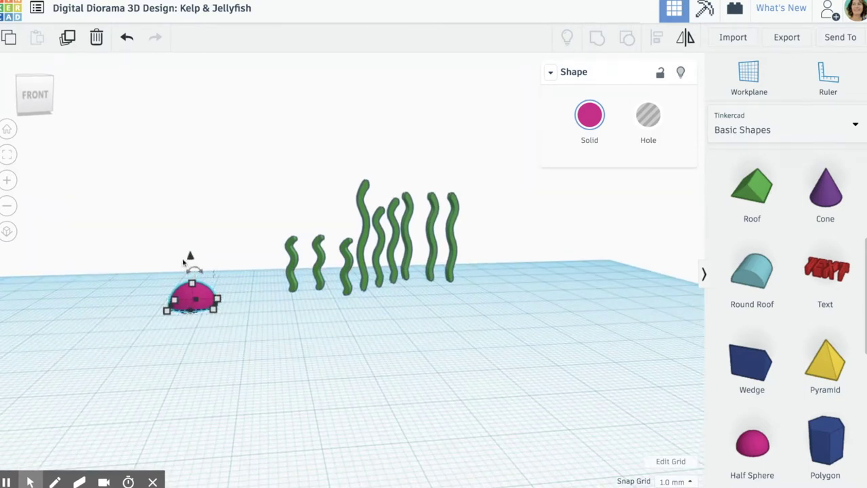
pyautogui.moveTo(192, 263); pyautogui.dragTo(192, 263, button='right')
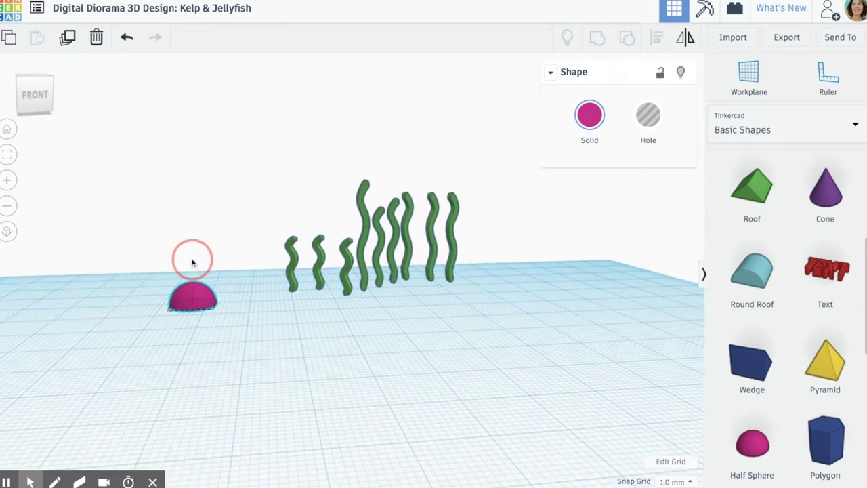
pyautogui.moveTo(192, 262); pyautogui.dragTo(199, 207)
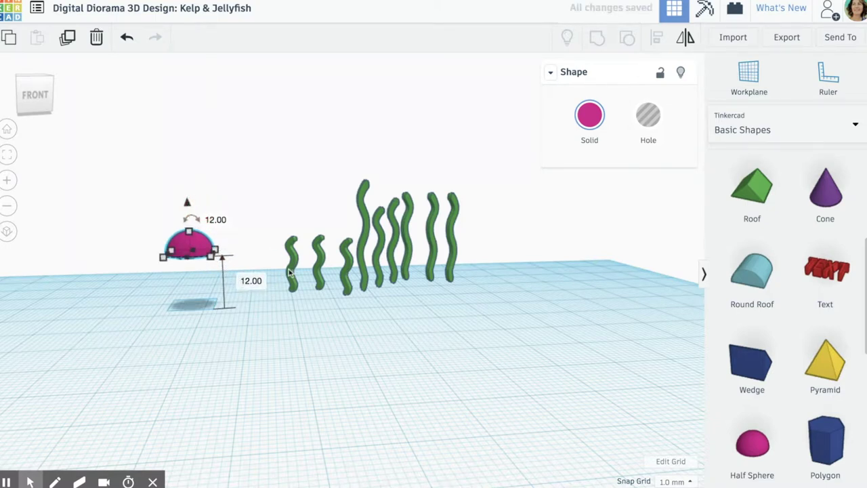
# Move two kelp strands under the raised dome as its first tentacles.
pyautogui.moveTo(288, 271); pyautogui.dragTo(181, 278)
pyautogui.moveTo(203, 362); pyautogui.dragTo(268, 298, button='right')
pyautogui.moveTo(316, 270); pyautogui.dragTo(205, 300)
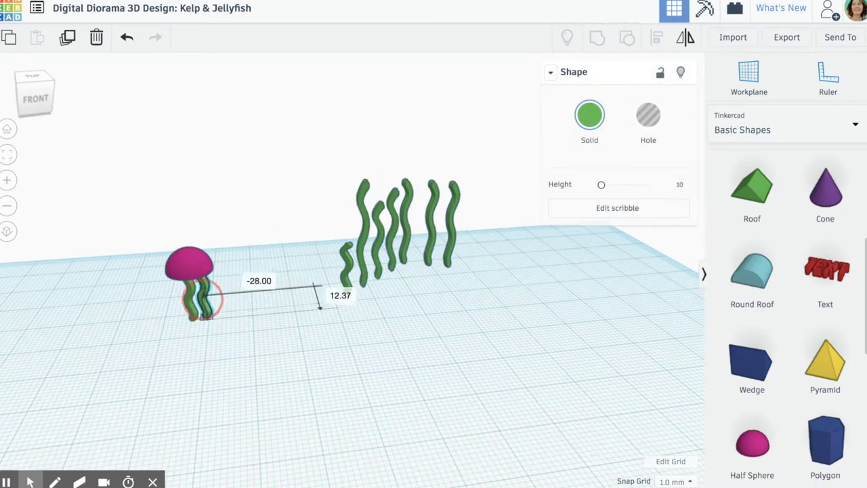
pyautogui.moveTo(152, 387); pyautogui.dragTo(407, 329, button='right')
# Duplicate the thin kelp strands and move a copy beside the jellyfish as a tentacle.
pyautogui.click(355, 271)
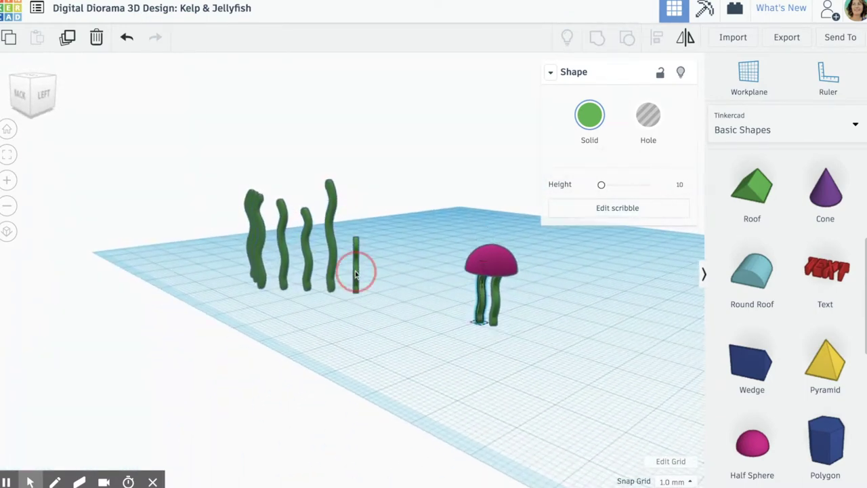
pyautogui.click(67, 37)
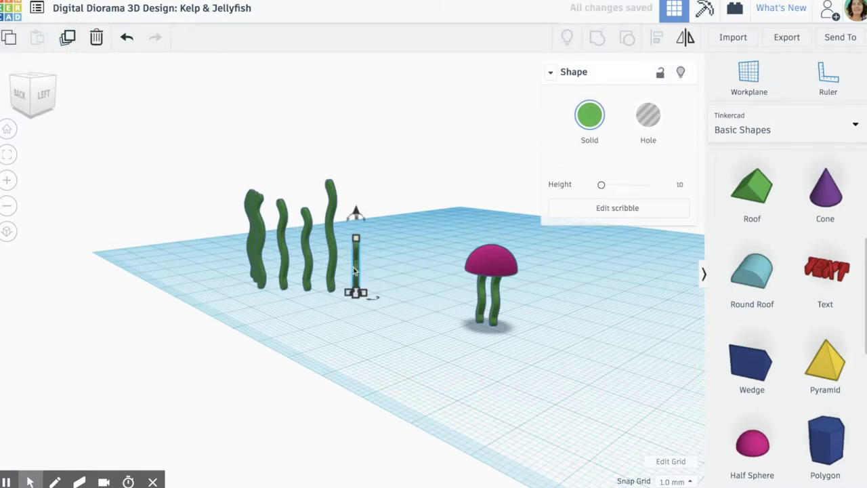
pyautogui.moveTo(352, 271)
pyautogui.mouseDown()
pyautogui.moveTo(381, 271)
pyautogui.moveTo(389, 262)
pyautogui.moveTo(364, 277)
pyautogui.mouseUp()
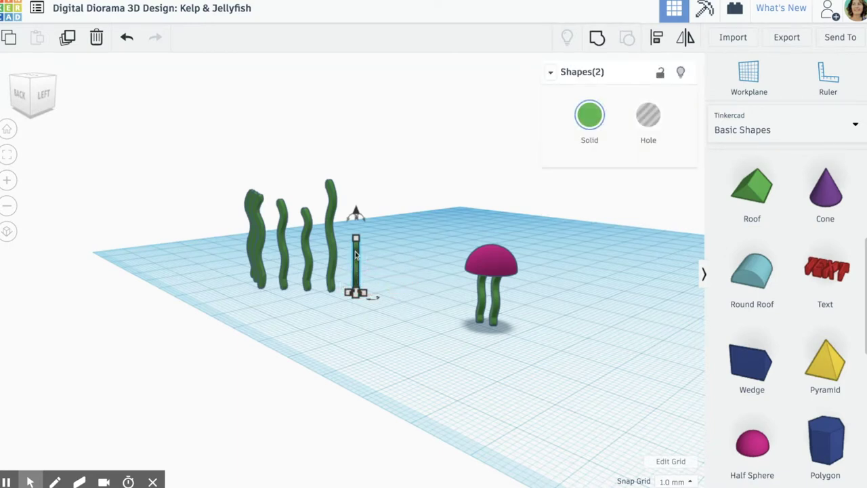
pyautogui.moveTo(355, 254); pyautogui.dragTo(391, 249)
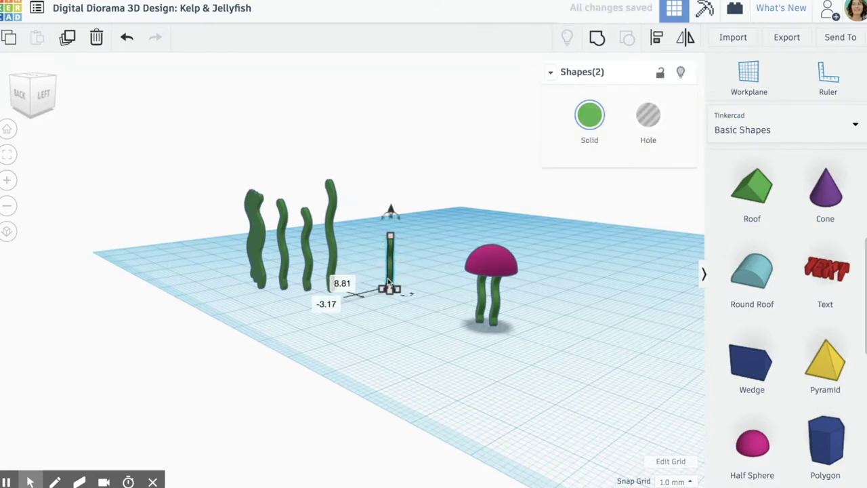
pyautogui.click(68, 37)
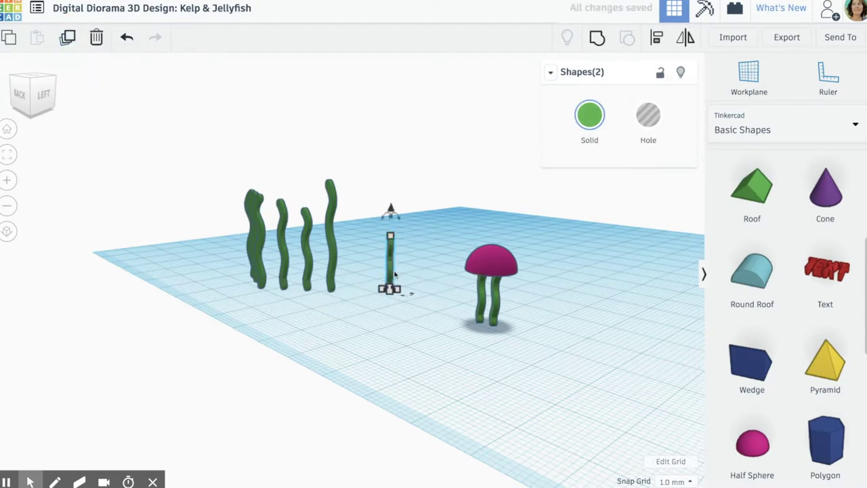
pyautogui.moveTo(392, 273); pyautogui.dragTo(481, 328)
pyautogui.moveTo(579, 333); pyautogui.dragTo(357, 321, button='right')
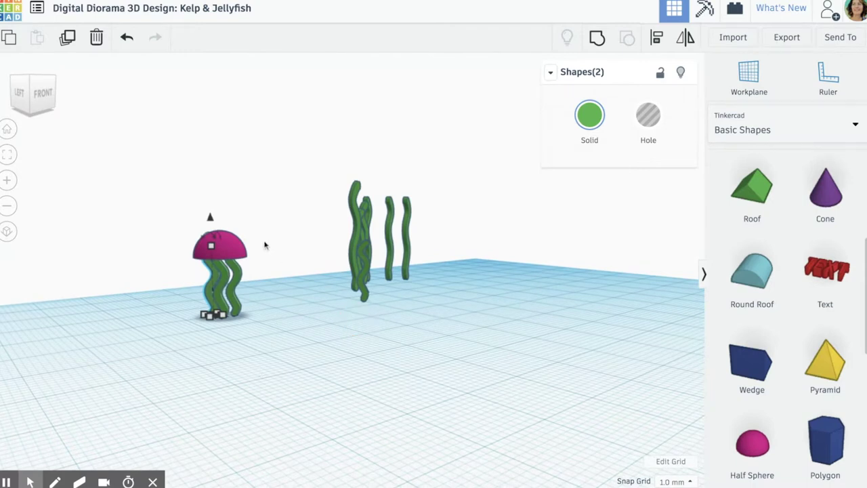
# Duplicate a tentacle and fit the copy under the dome alongside the others.
pyautogui.click(211, 298)
pyautogui.click(67, 37)
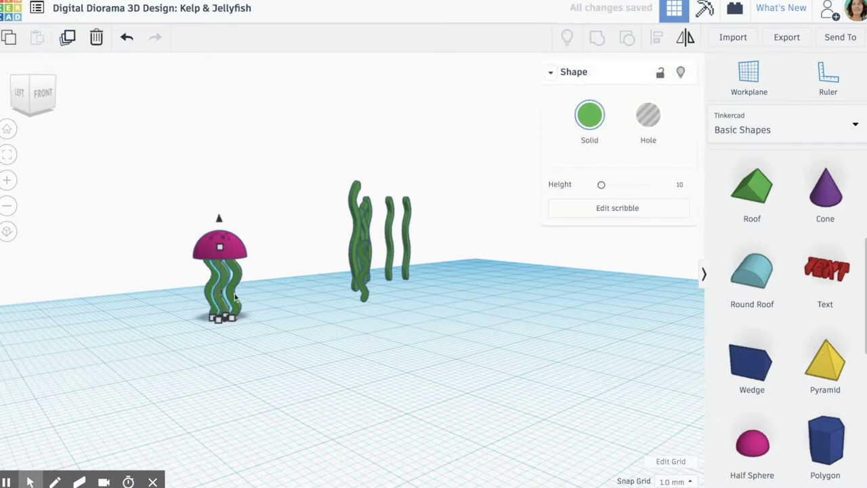
pyautogui.moveTo(219, 303)
pyautogui.mouseDown()
pyautogui.moveTo(202, 297)
pyautogui.moveTo(232, 303)
pyautogui.mouseUp()
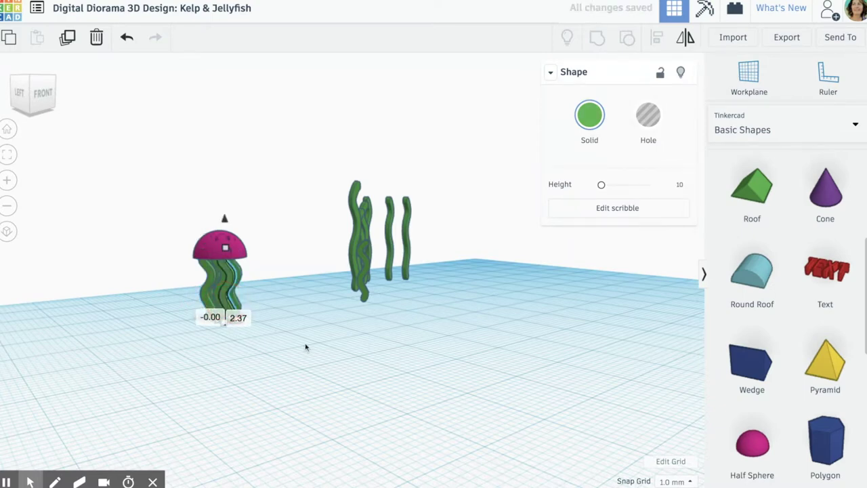
pyautogui.moveTo(306, 348); pyautogui.dragTo(77, 401, button='right')
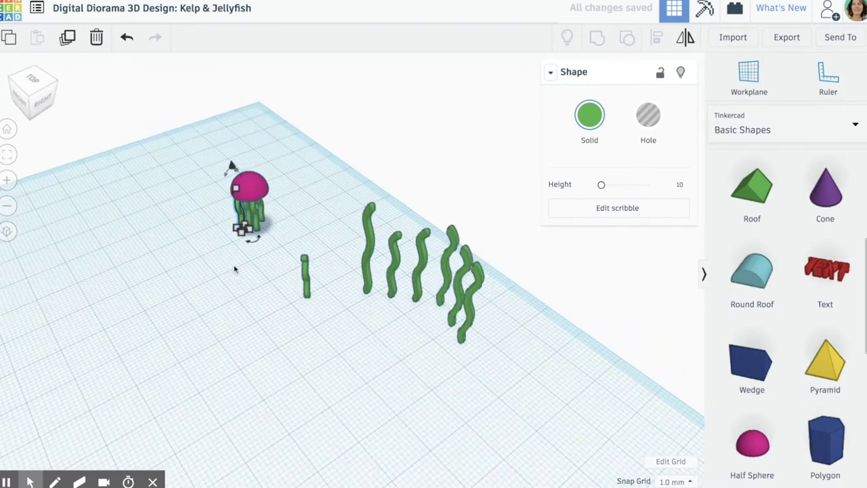
pyautogui.moveTo(243, 296); pyautogui.dragTo(276, 250, button='right')
pyautogui.moveTo(233, 271); pyautogui.dragTo(241, 257)
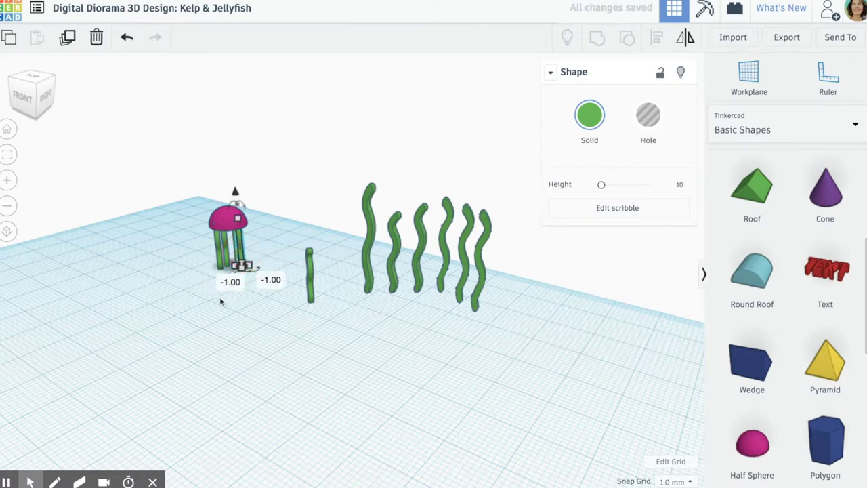
pyautogui.moveTo(223, 324); pyautogui.dragTo(278, 378, button='right')
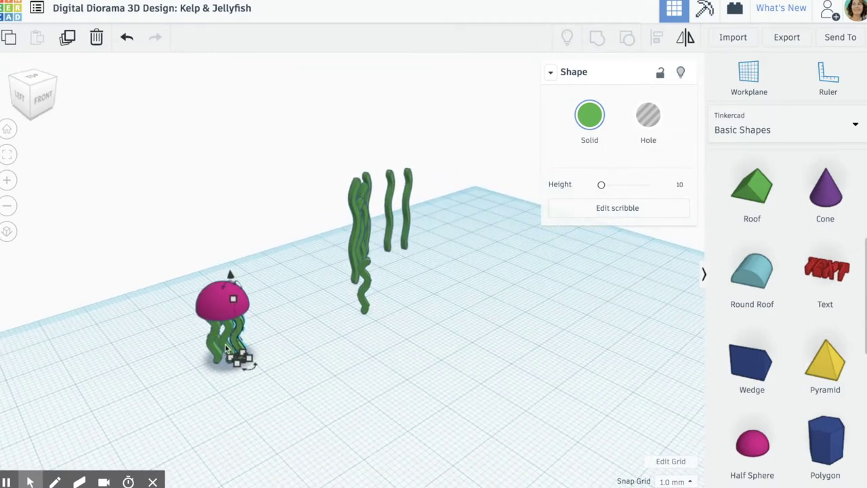
pyautogui.moveTo(226, 347); pyautogui.dragTo(229, 359)
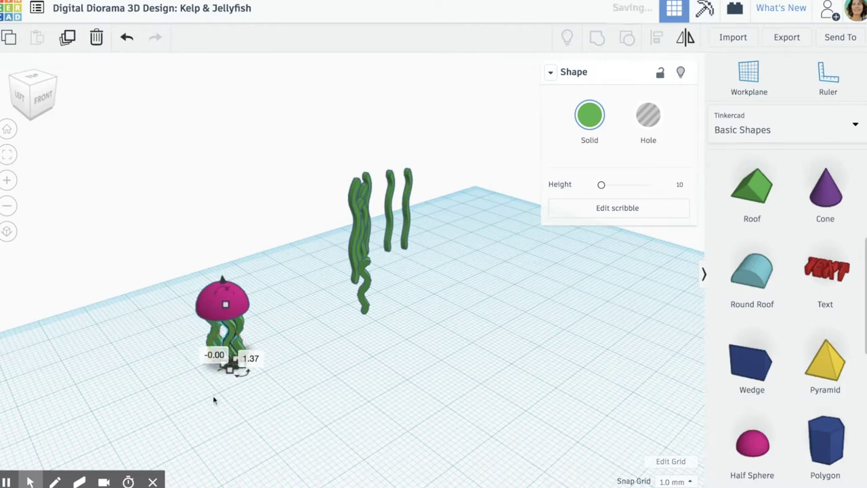
pyautogui.moveTo(200, 403); pyautogui.dragTo(200, 407, button='right')
pyautogui.moveTo(340, 402); pyautogui.dragTo(240, 402, button='right')
# Group the dome and its seven tentacles into a single jellyfish shape.
pyautogui.click(272, 371)
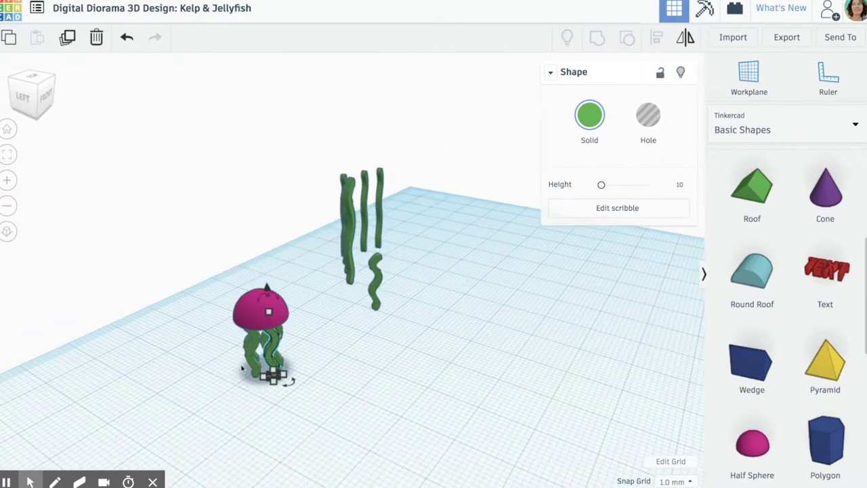
pyautogui.moveTo(225, 295); pyautogui.dragTo(321, 379)
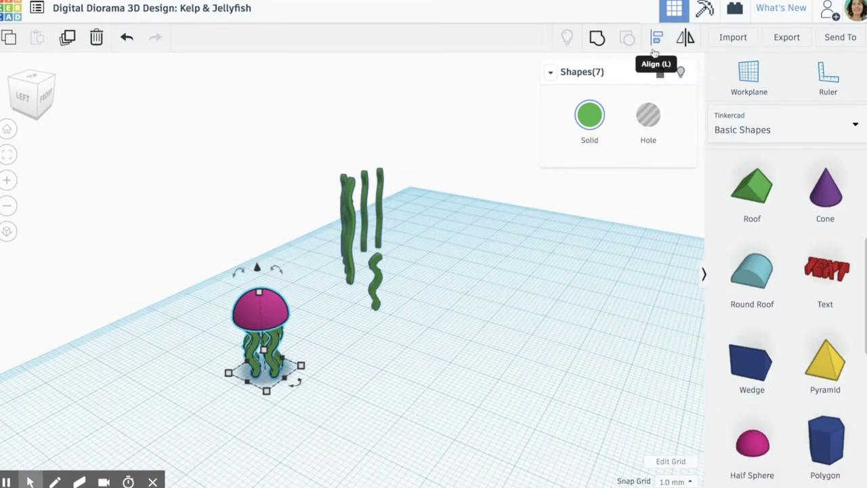
pyautogui.click(597, 41)
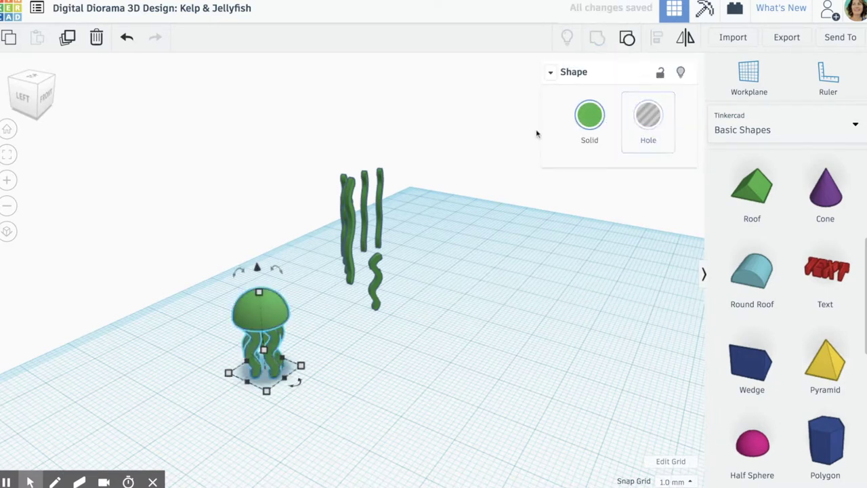
# Recolour the grouped jellyfish light pink.
pyautogui.click(597, 129)
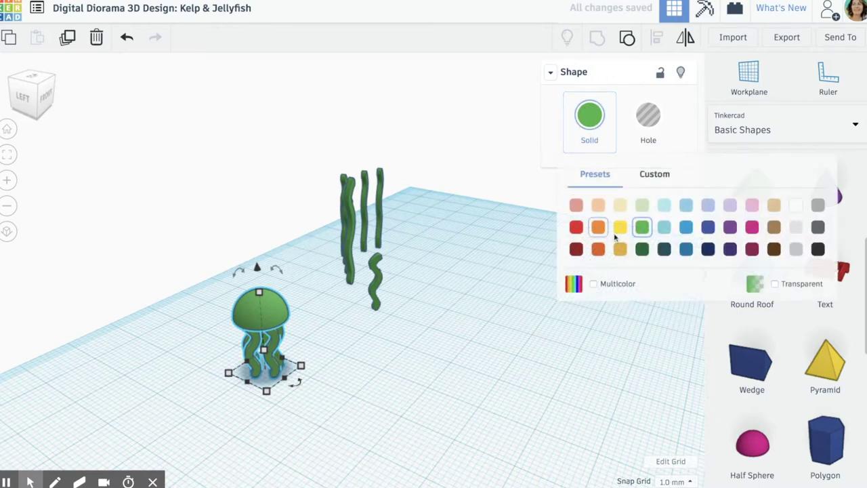
pyautogui.click(752, 205)
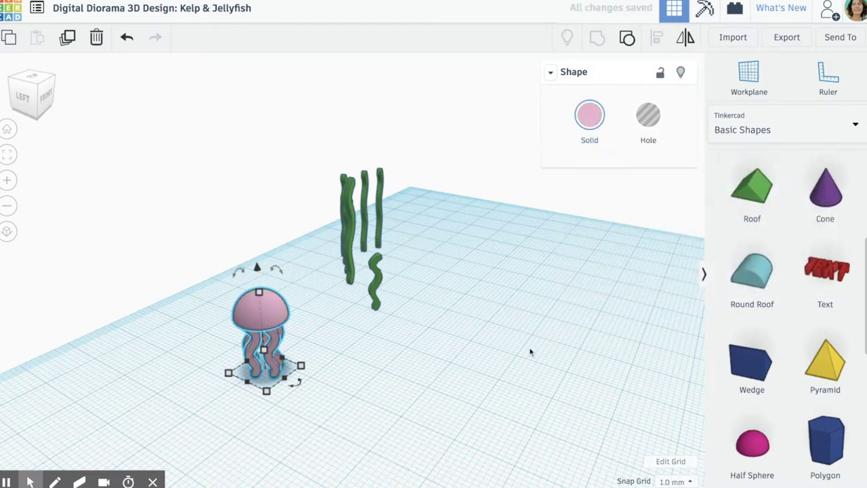
pyautogui.moveTo(531, 352); pyautogui.dragTo(370, 413, button='right')
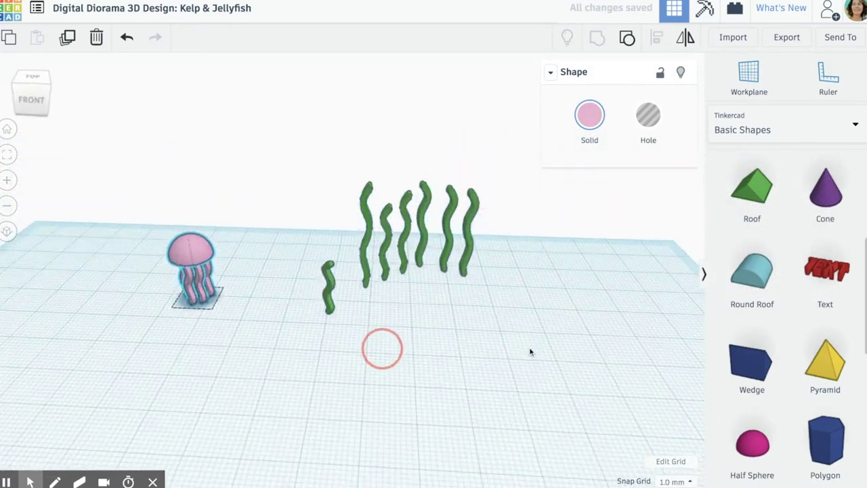
# Stretch the pink jellyfish taller, from a height of 13 up to 21.
pyautogui.moveTo(382, 349)
pyautogui.mouseDown(button='right')
pyautogui.moveTo(459, 269)
pyautogui.moveTo(428, 354)
pyautogui.mouseUp(button='right')
pyautogui.moveTo(188, 261)
pyautogui.mouseDown()
pyautogui.moveTo(189, 244)
pyautogui.moveTo(189, 263)
pyautogui.mouseUp()
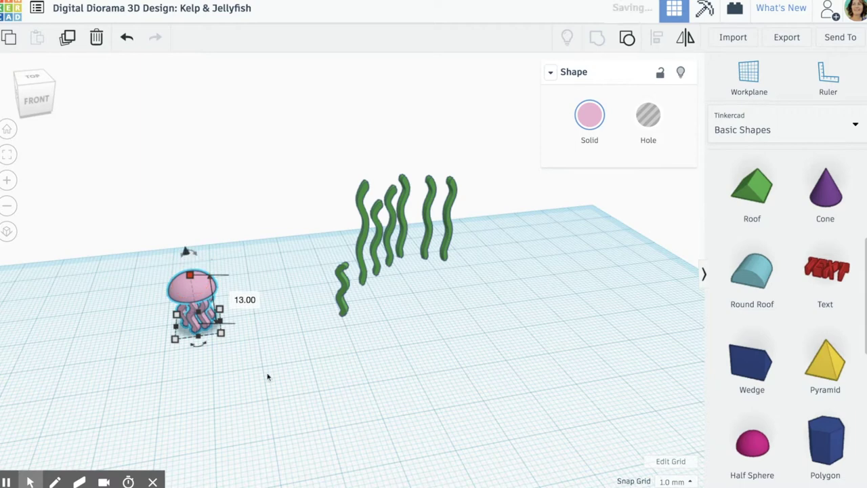
pyautogui.moveTo(267, 377); pyautogui.dragTo(349, 359, button='right')
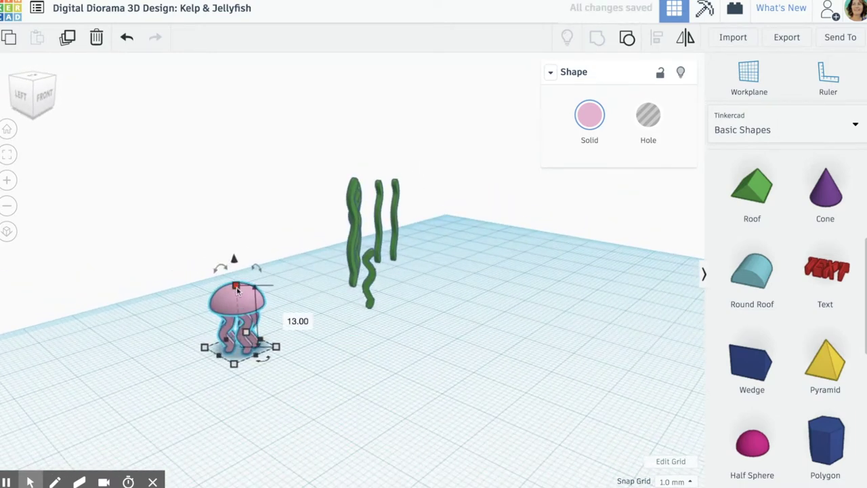
pyautogui.moveTo(237, 288); pyautogui.dragTo(239, 251)
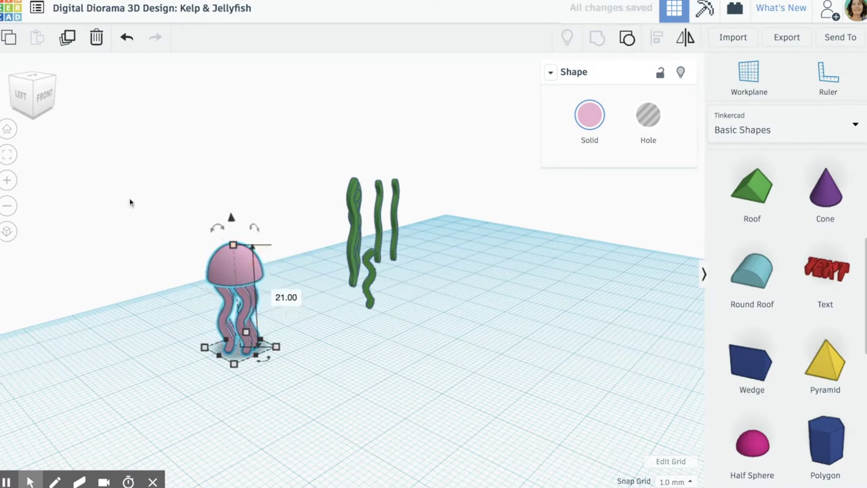
# Duplicate the jellyfish, move the copy right, and shrink it to 6 by 6.
pyautogui.click(67, 36)
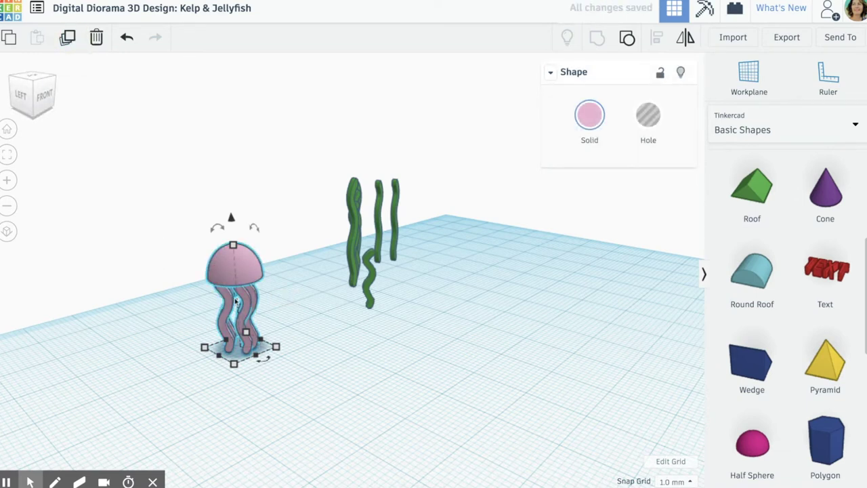
pyautogui.moveTo(221, 271); pyautogui.dragTo(308, 290)
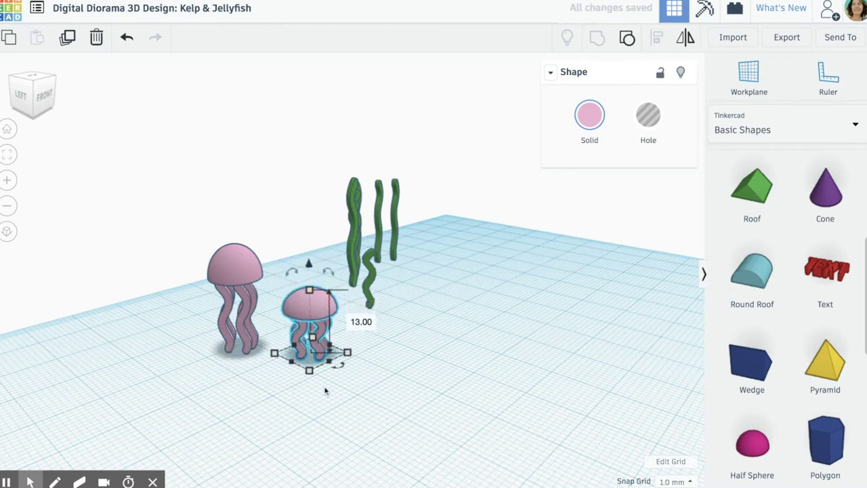
pyautogui.moveTo(311, 375); pyautogui.dragTo(311, 376)
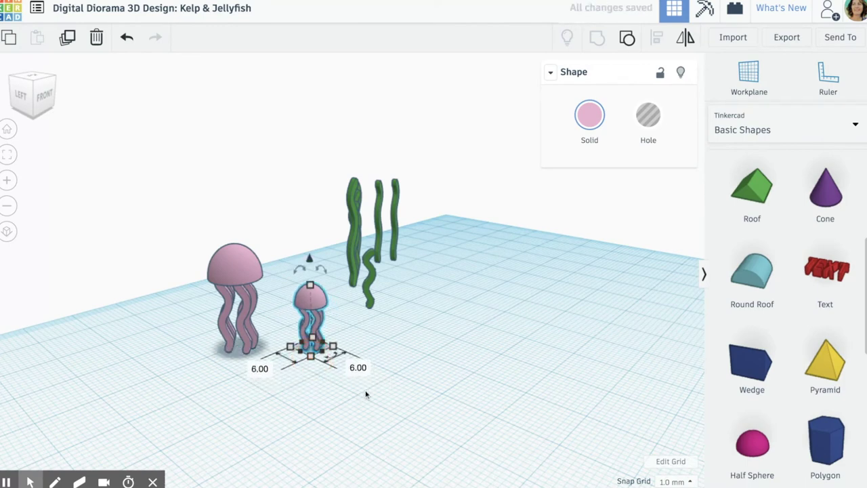
# Duplicate the small jellyfish and place this smallest copy beside the others.
pyautogui.moveTo(366, 395); pyautogui.dragTo(271, 397, button='right')
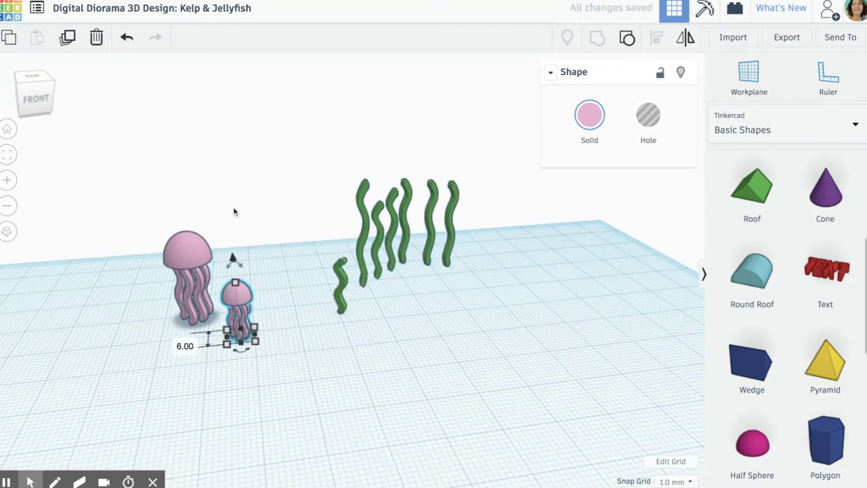
pyautogui.click(68, 39)
pyautogui.moveTo(302, 403); pyautogui.dragTo(285, 389, button='right')
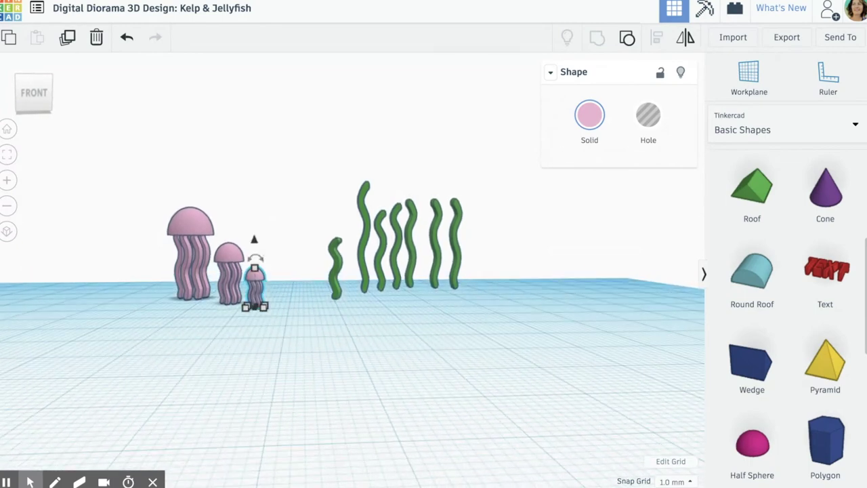